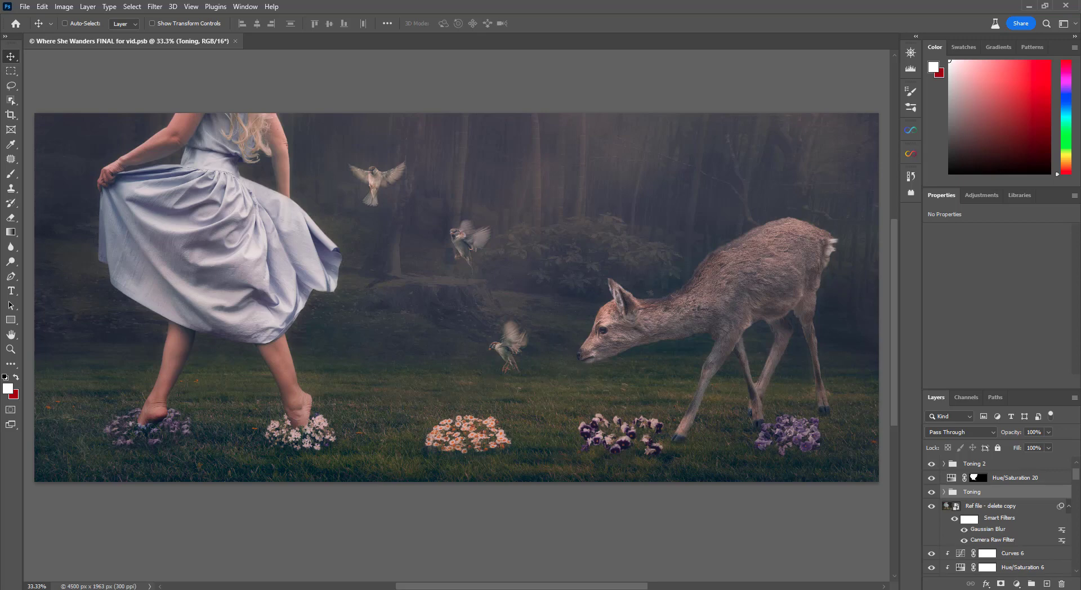
Hide the Toning group, White flowers 2, White shadow and Layer 1
click(932, 492)
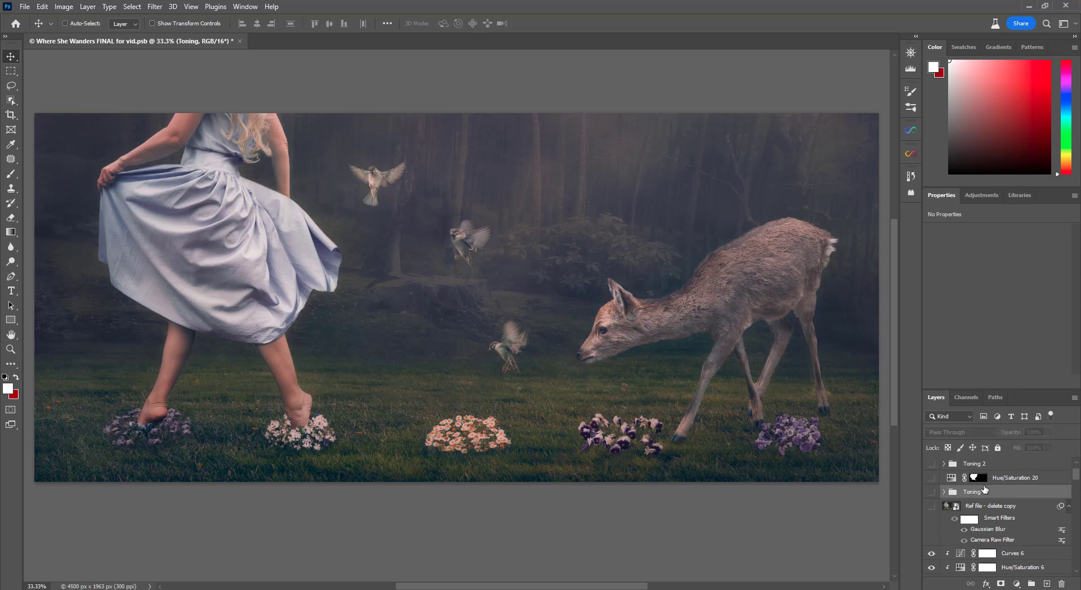
scroll(952, 503, down, 2)
click(932, 539)
click(931, 553)
scroll(930, 541, down, 2)
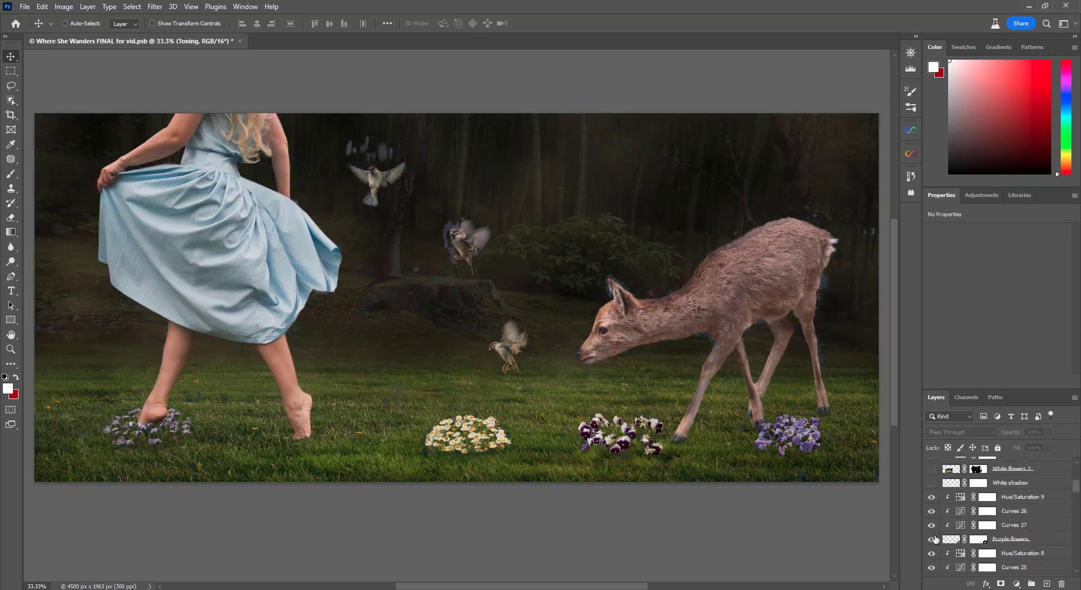
scroll(935, 507, down, 5)
click(931, 570)
Disable the Background layer's mask and hide Layer 75 and Curves 51
click(960, 556)
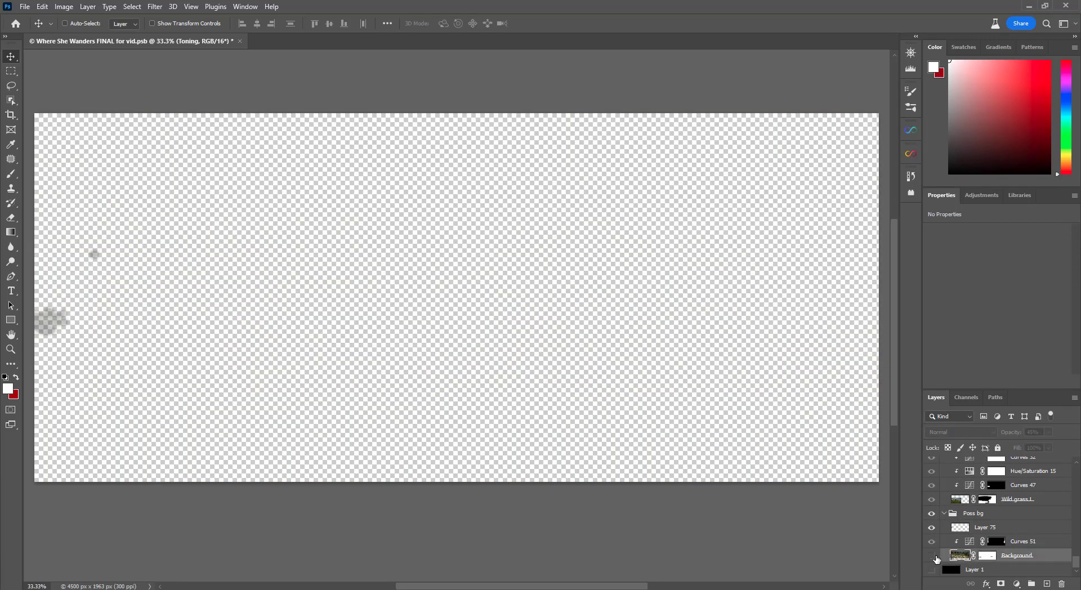
shift+click(987, 556)
click(992, 513)
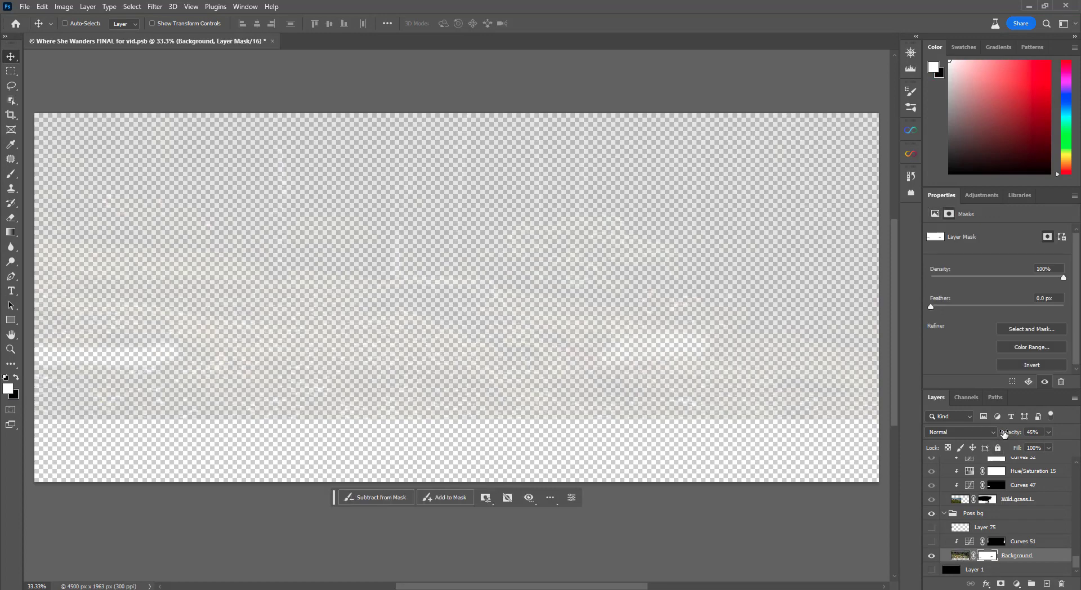
drag(932, 527, 931, 541)
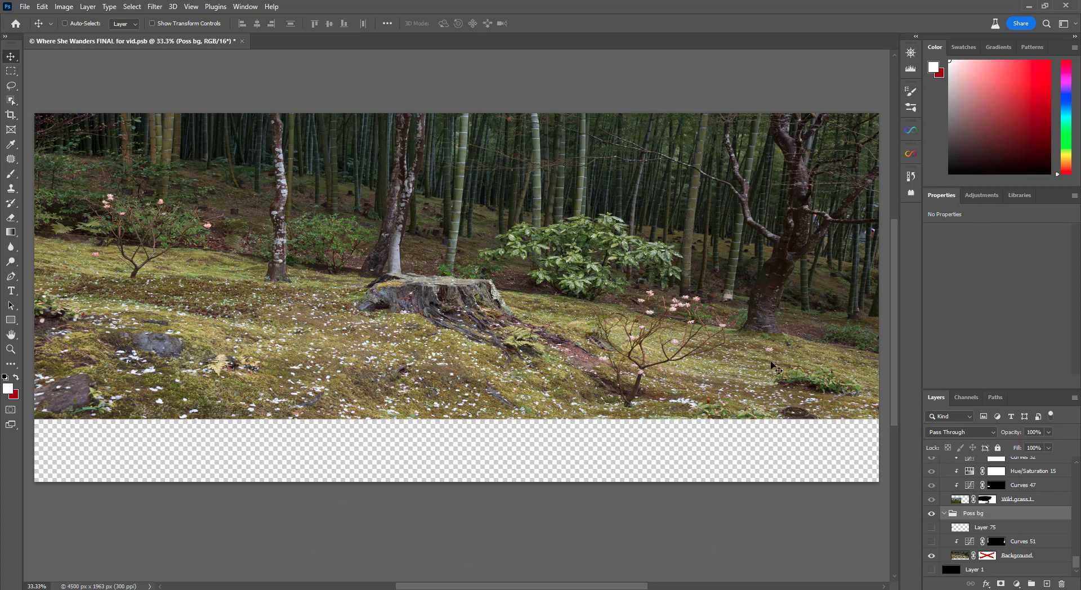
Open Bamboo.jpg from the Week 35 - Wildflower series folder in a photo viewer
click(1029, 5)
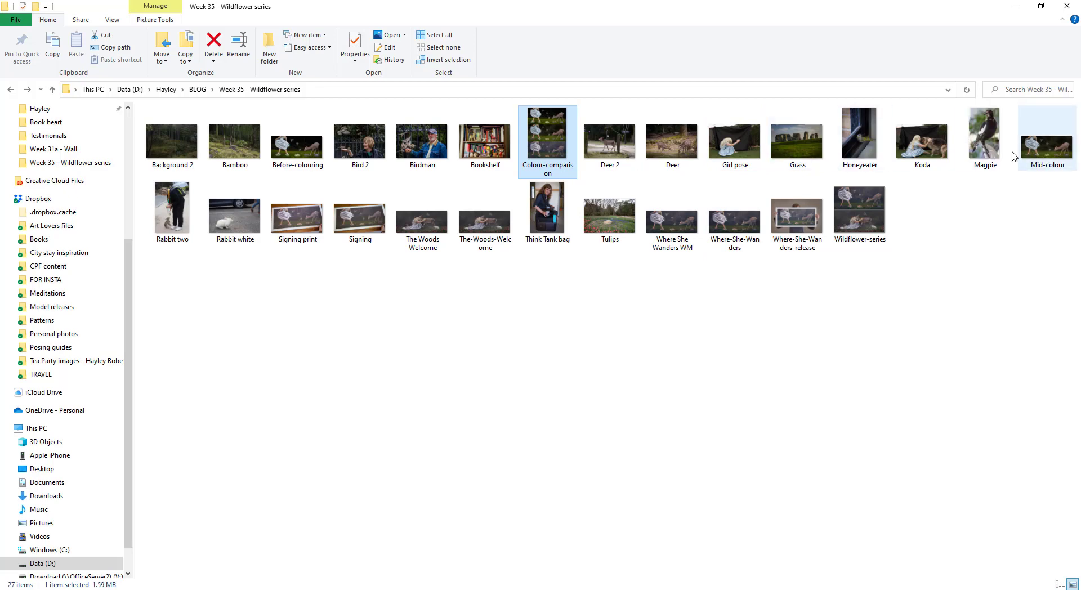
double_click(234, 141)
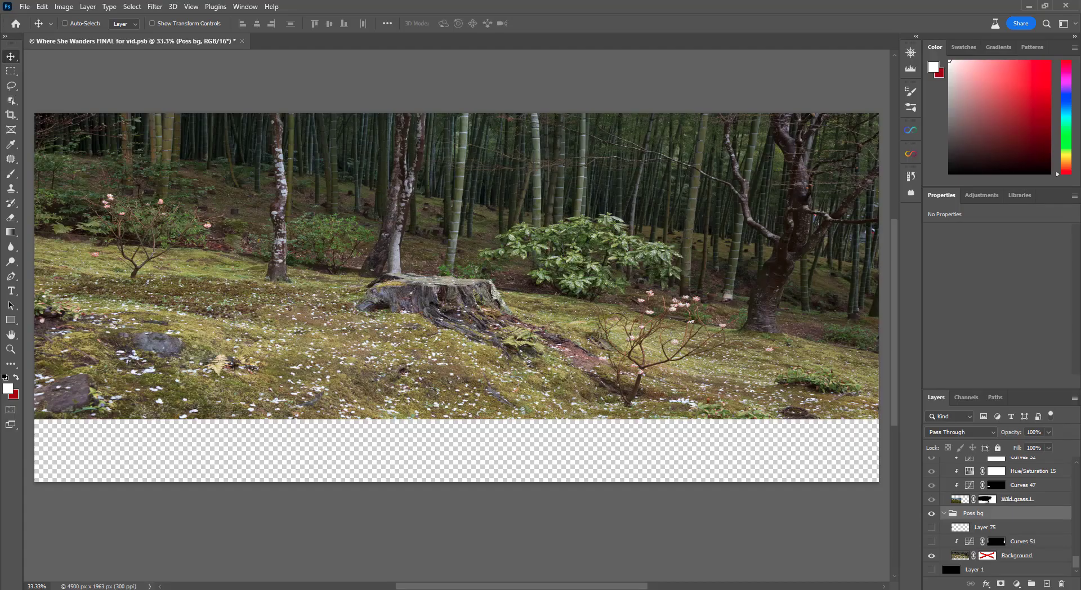
key(alt+Tab)
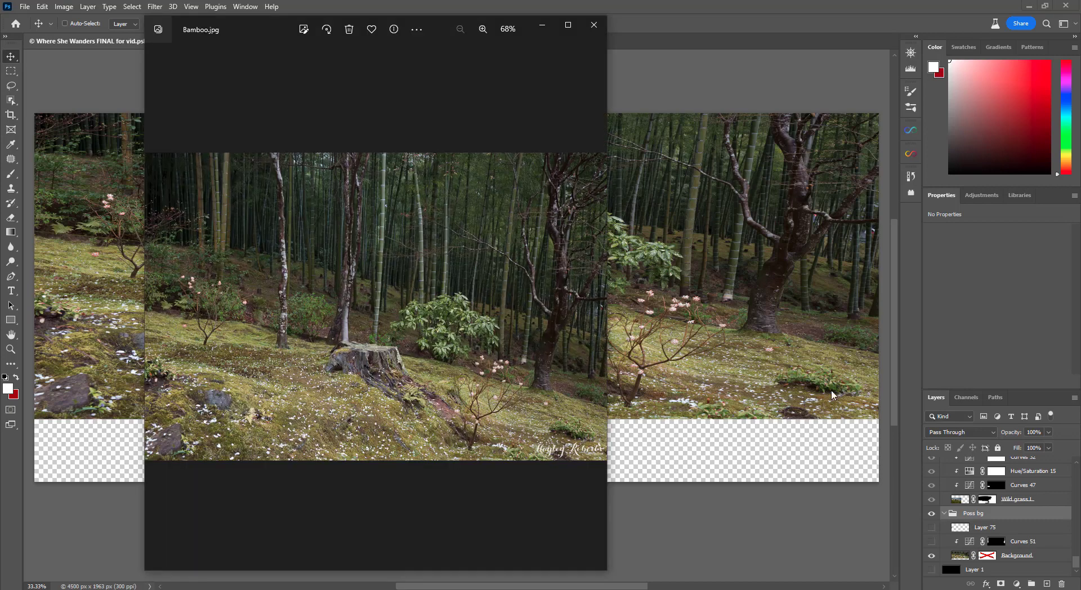
Revert to the state before the opacity change and show Layer 1 as the black base
click(676, 7)
click(839, 344)
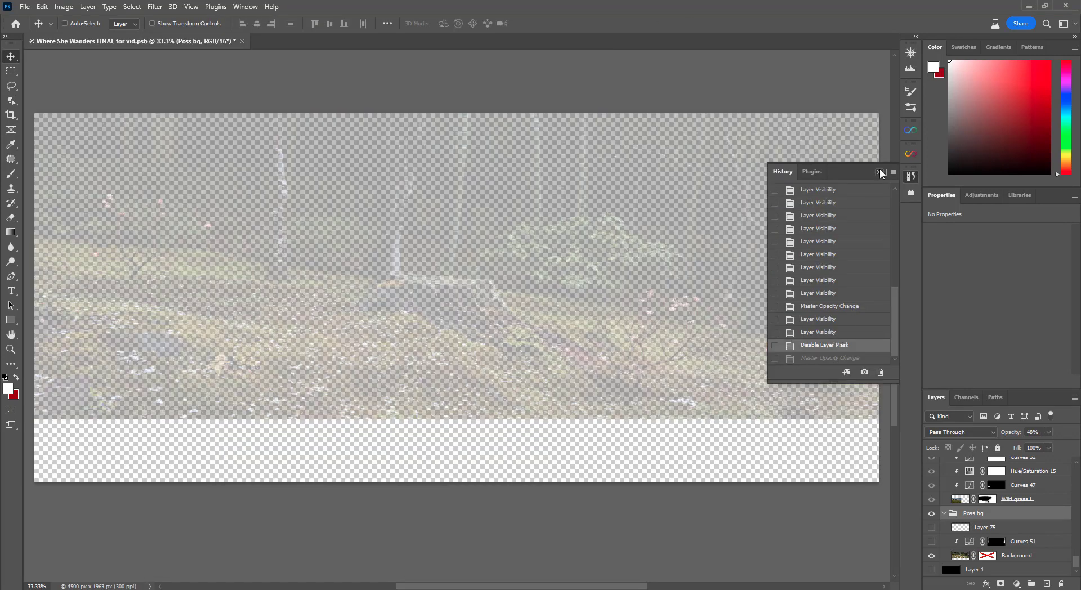
click(880, 171)
click(932, 570)
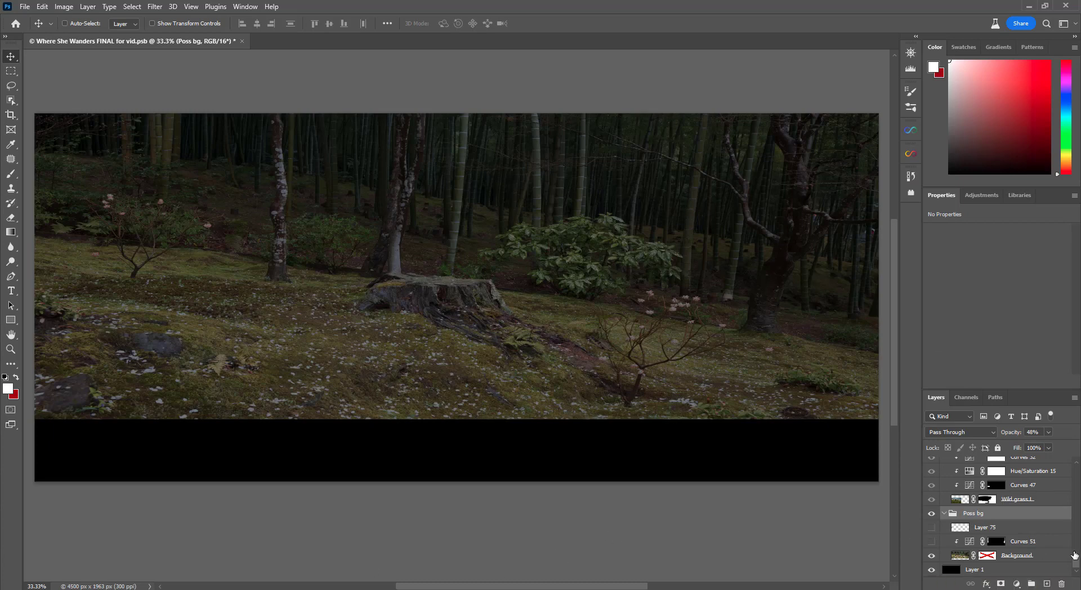
Show the Grass new layer, compare its unmasked source, then re-enable its mask
key(ctrl+shift+z)
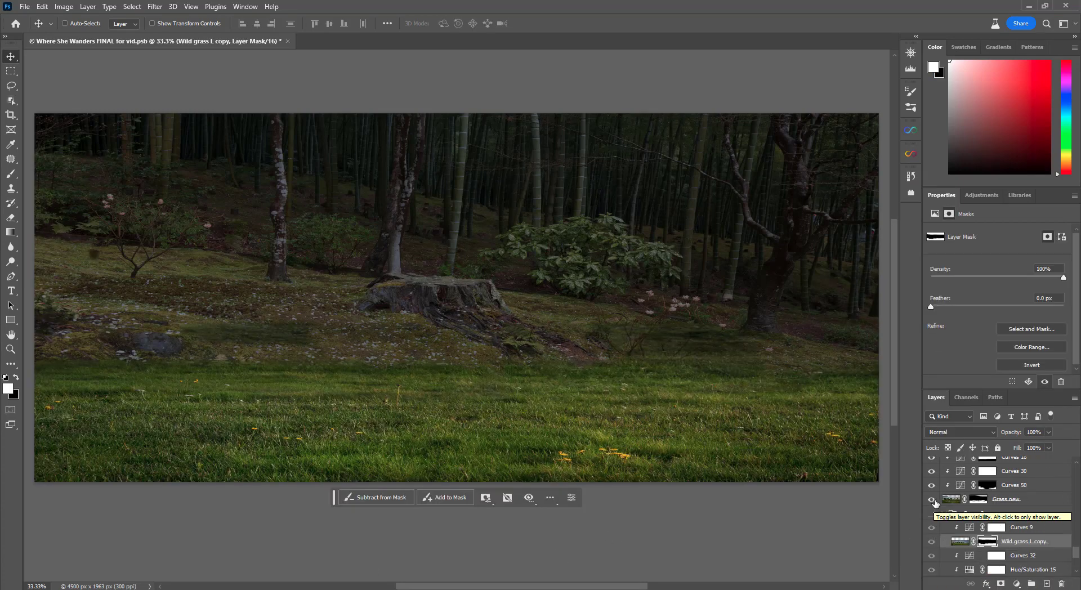
click(945, 501)
click(946, 500)
click(932, 501)
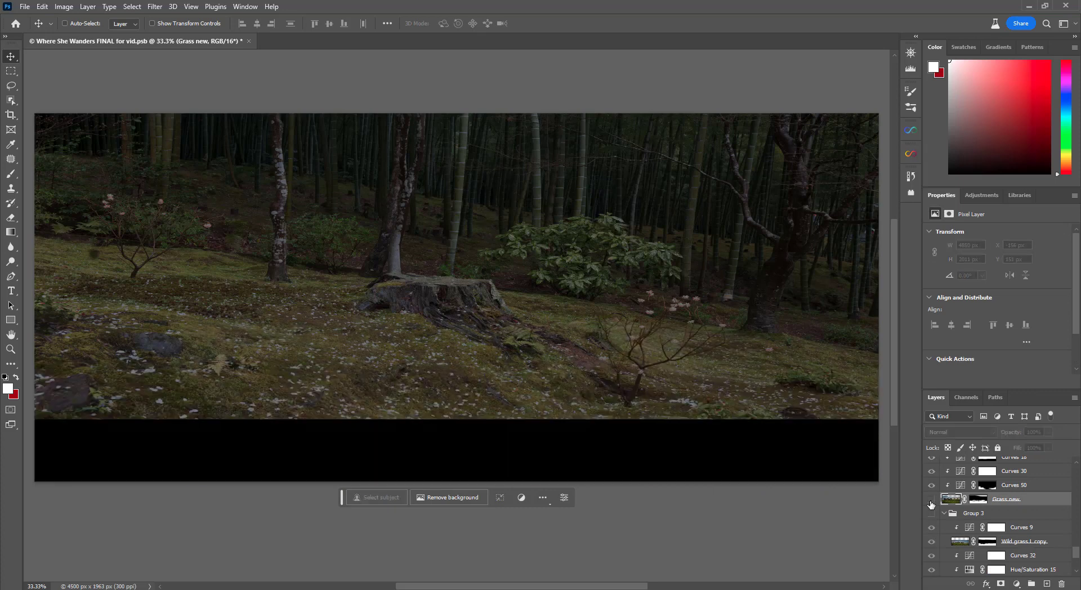
click(931, 500)
click(932, 501)
click(932, 500)
click(979, 499)
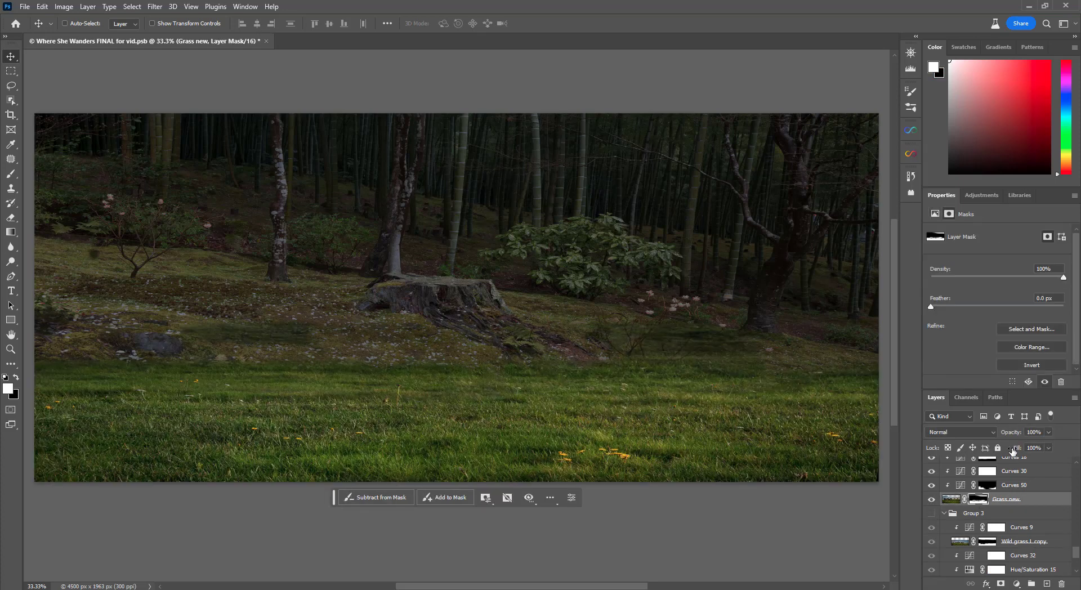
shift+click(980, 500)
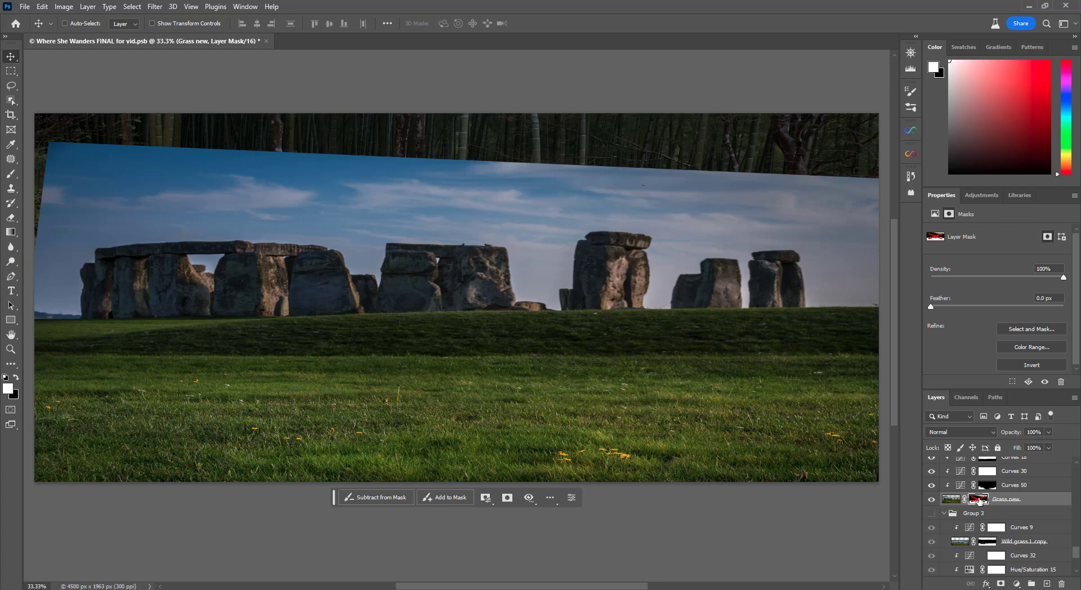
shift+click(979, 501)
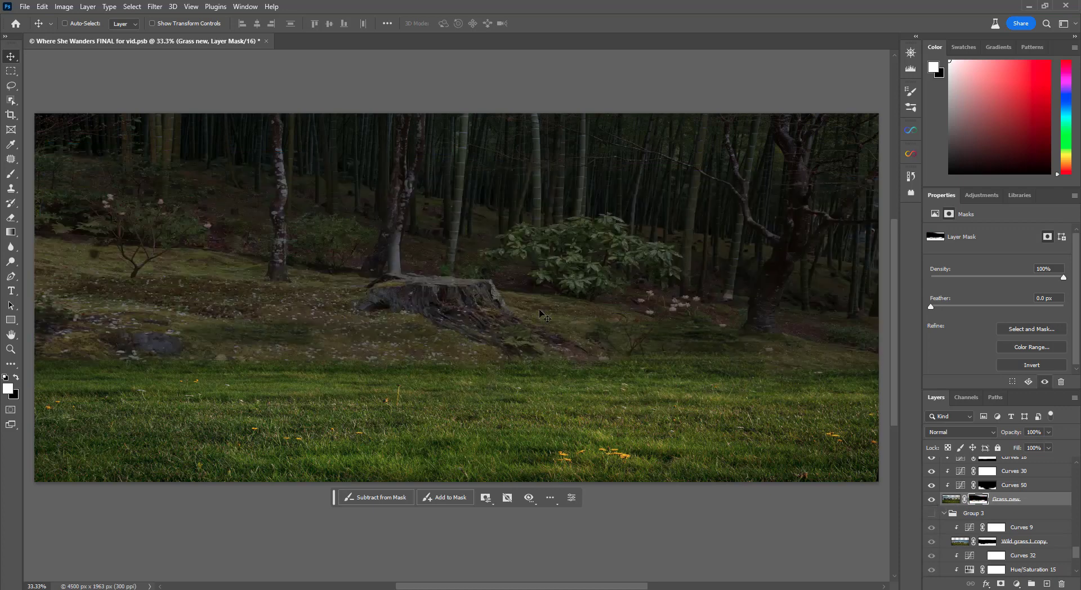
scroll(930, 501, up, 2)
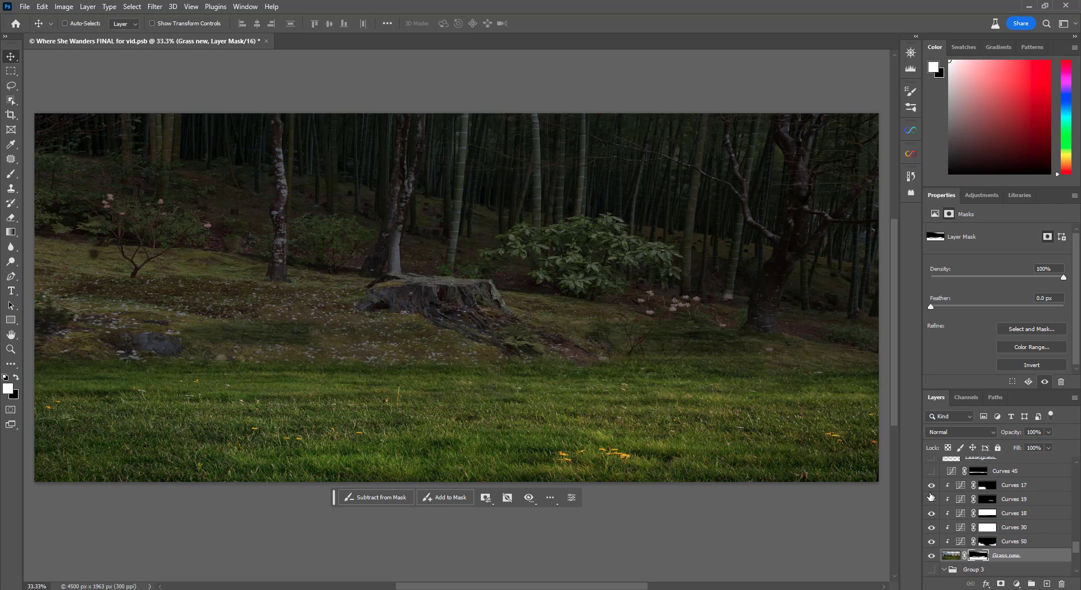
Hide the grass's curves adjustments to compare, and select Curves 45
drag(931, 492, 934, 471)
scroll(938, 484, up, 1)
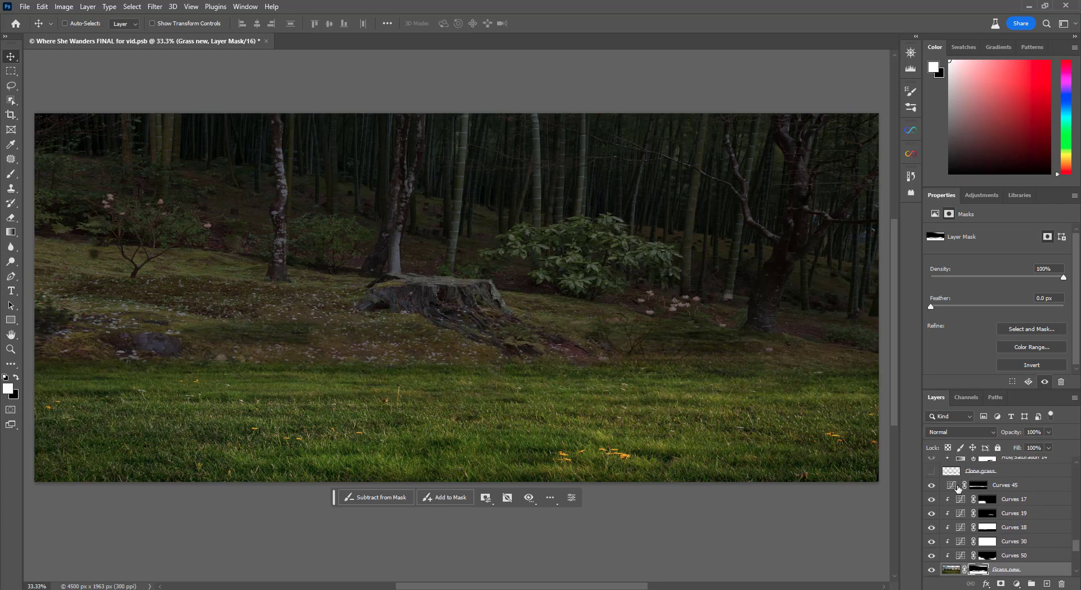
click(958, 485)
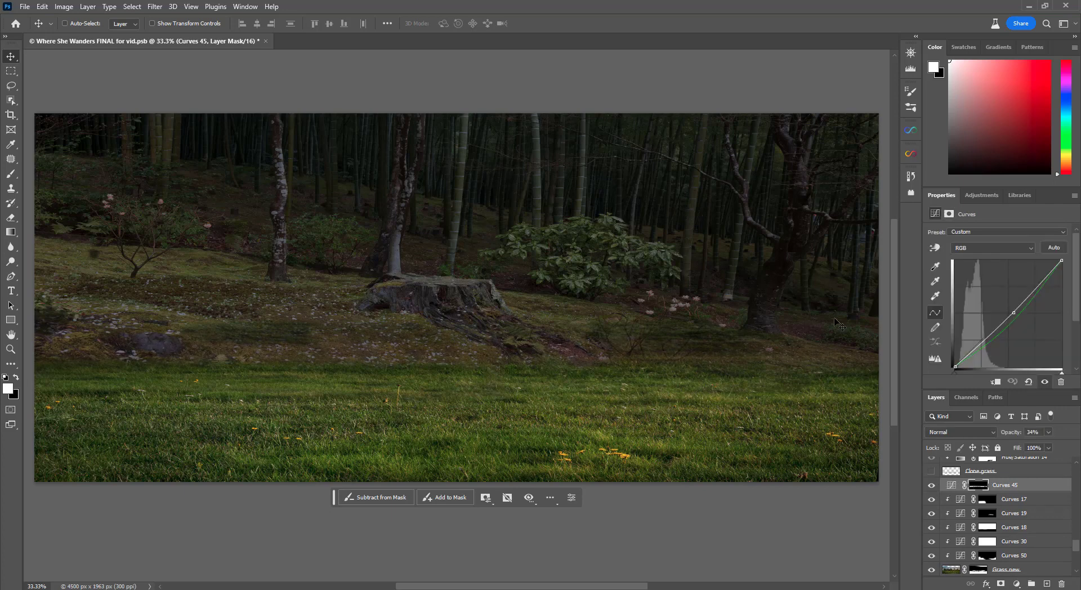
scroll(1001, 505, up, 1)
scroll(1002, 505, up, 2)
Toggle the Clone grass patches off and on to compare, leaving them visible
click(931, 515)
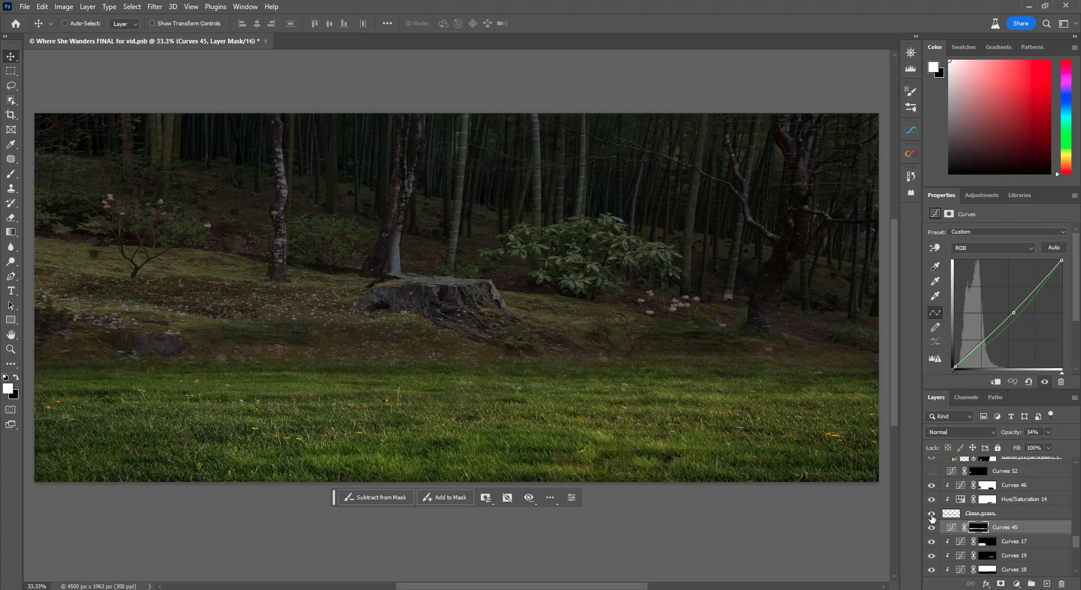
click(932, 515)
click(932, 515)
click(932, 514)
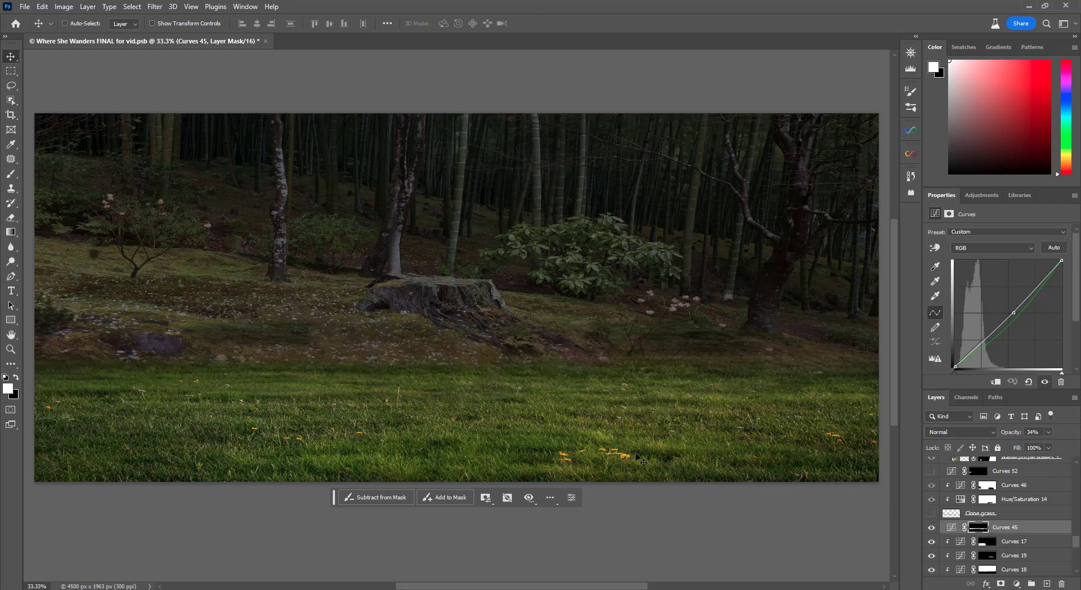
click(931, 514)
Show Curves 52 and the Front foot flowers group with its purple clump
click(988, 517)
scroll(1008, 521, up, 2)
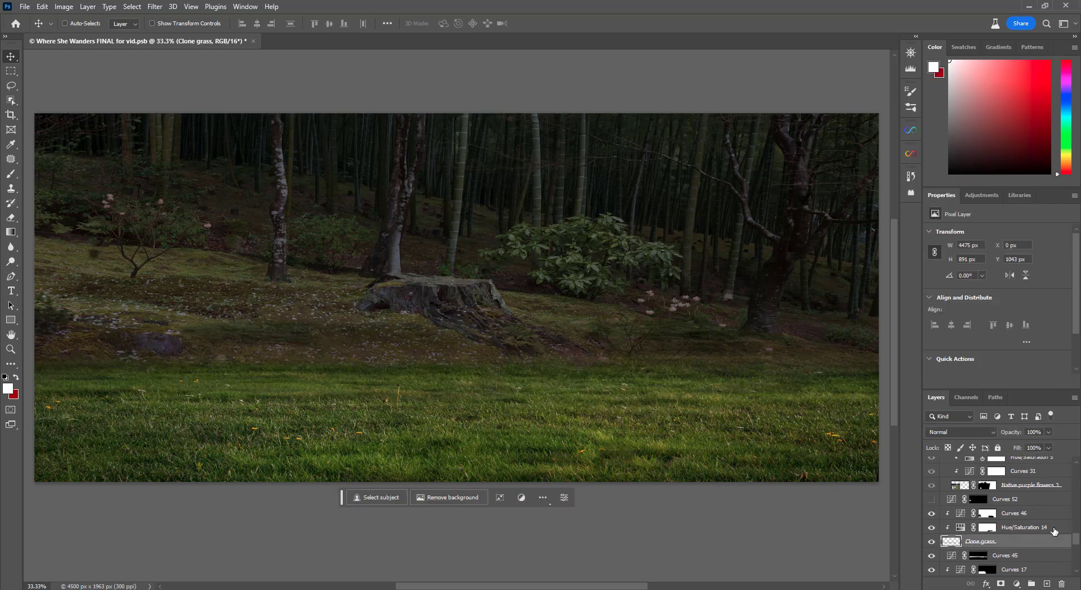
click(931, 499)
scroll(931, 500, up, 3)
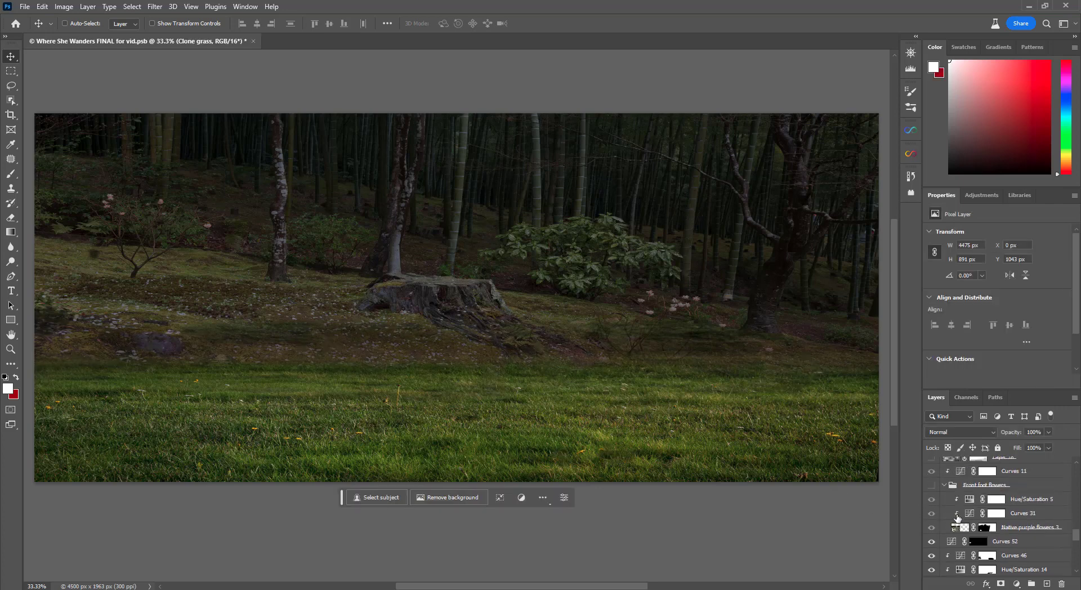
click(932, 485)
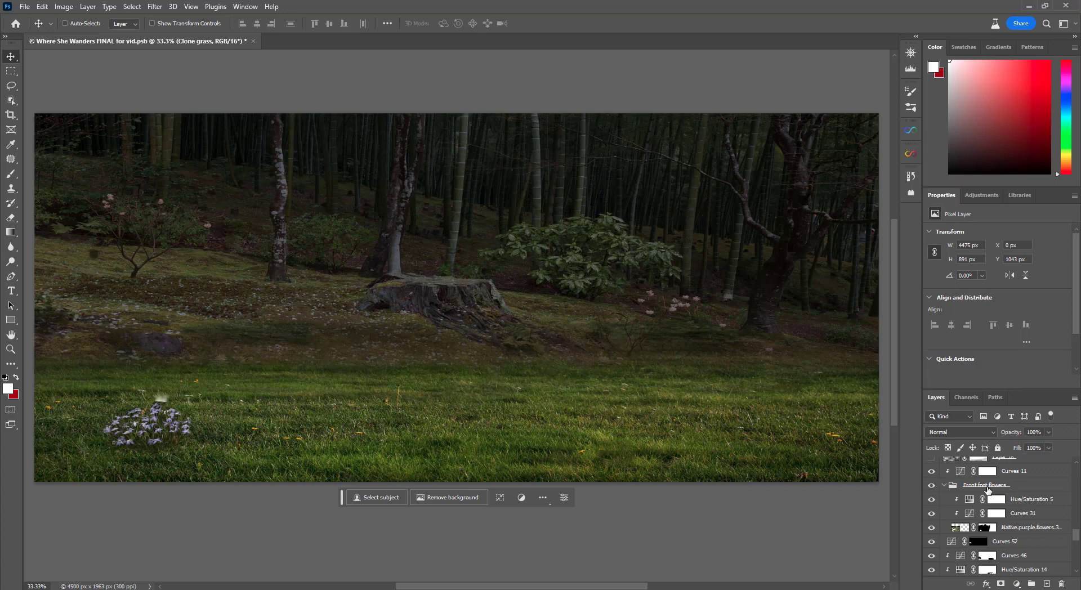
Compare Native purple flowers 3 with its mask off, then show the Layer 78 haze
click(1024, 486)
shift+click(986, 527)
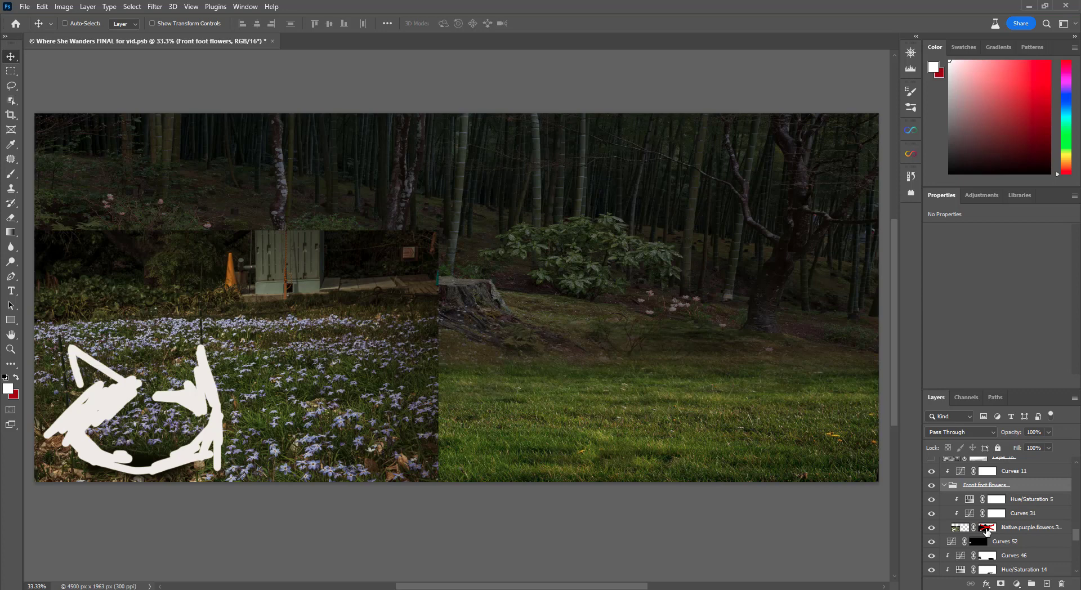
shift+click(987, 531)
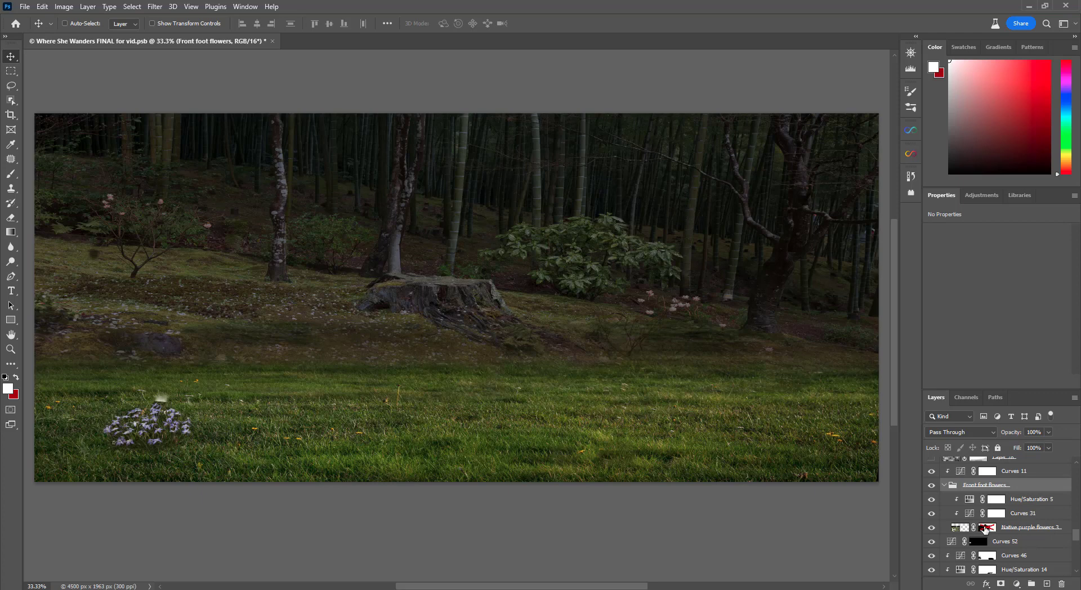
shift+click(985, 529)
shift+click(986, 527)
scroll(990, 521, up, 3)
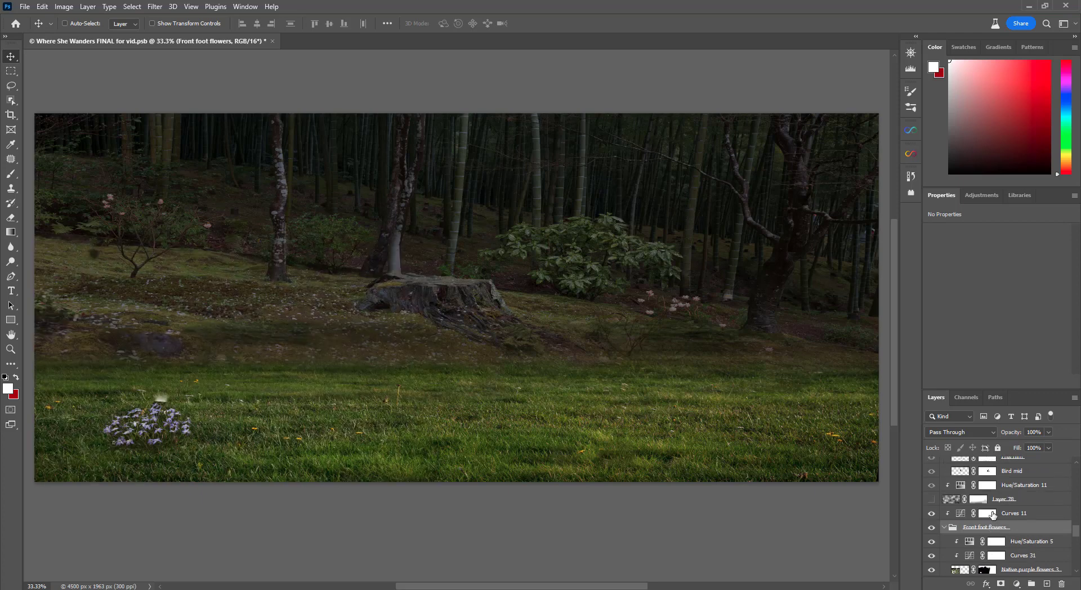
click(931, 499)
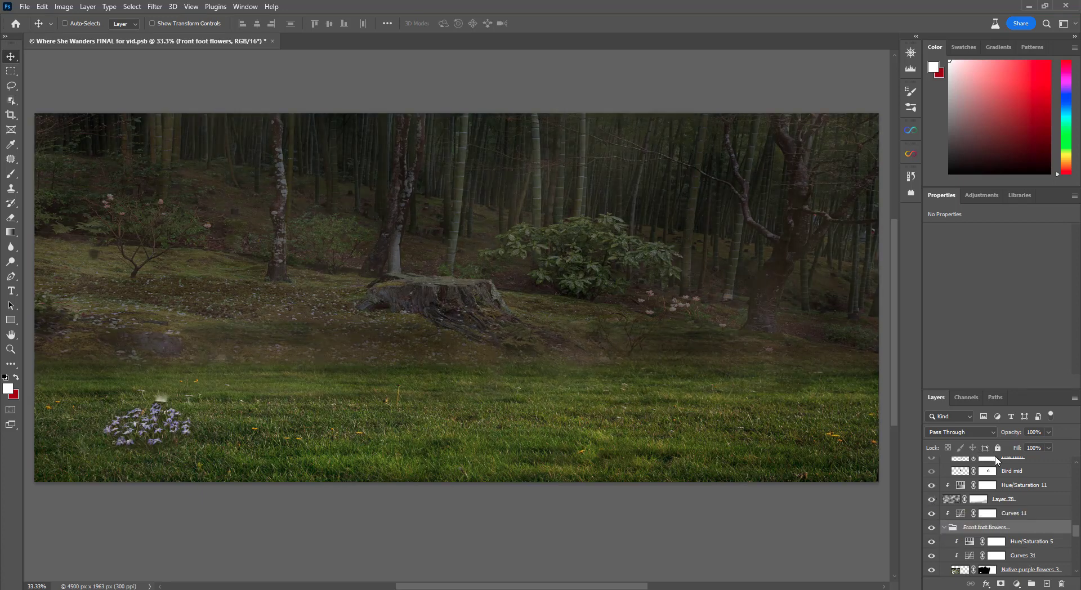
Solo Layer 78 at 100% opacity with its mask off, glancing at Filter > Render
click(1039, 500)
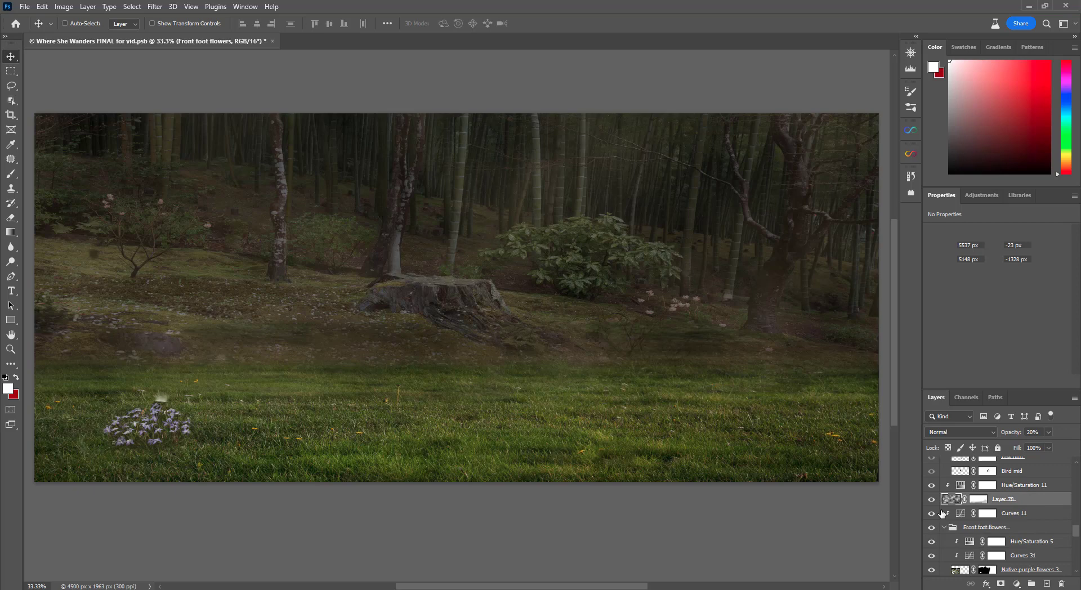
click(931, 500)
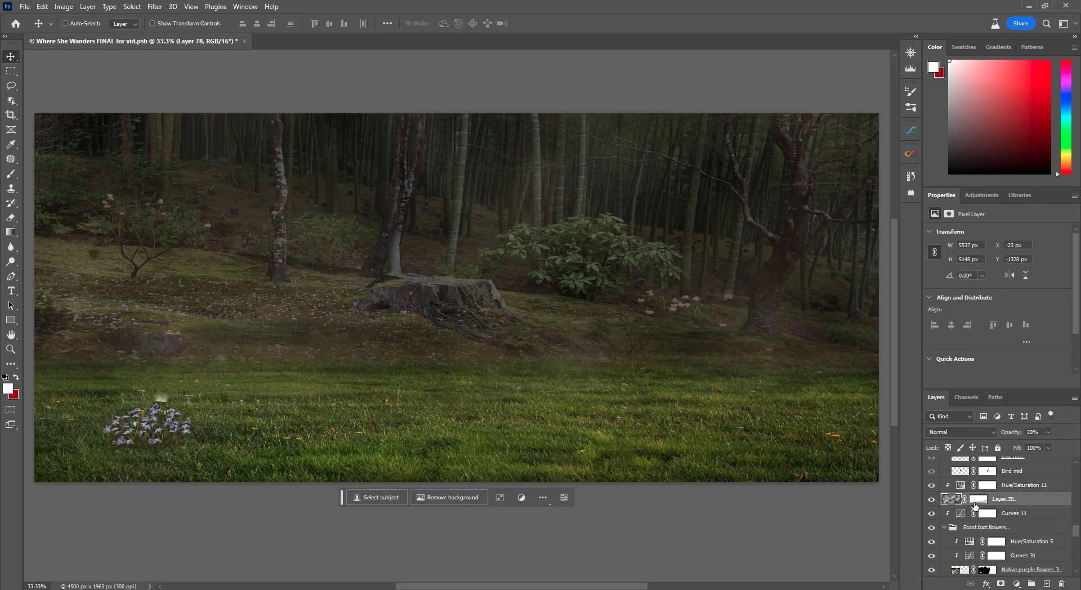
click(932, 499)
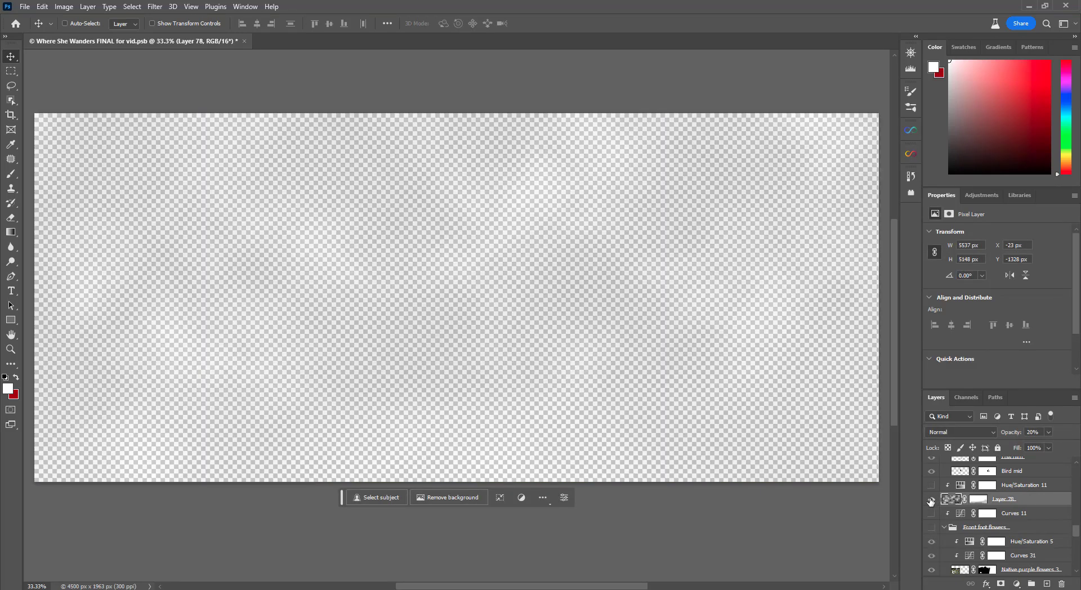
shift+click(979, 500)
key(0)
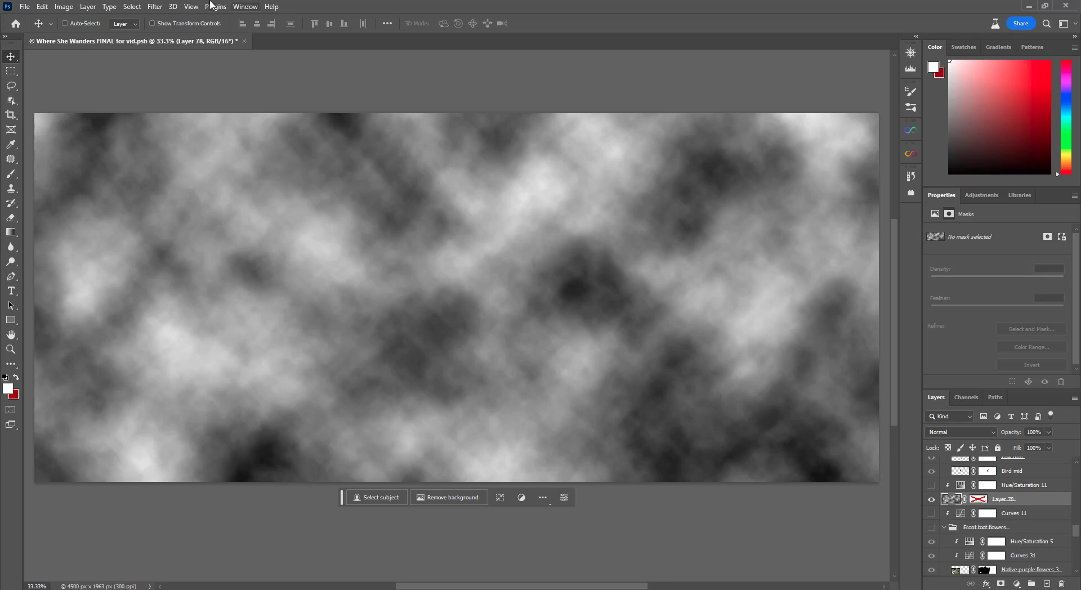
click(154, 7)
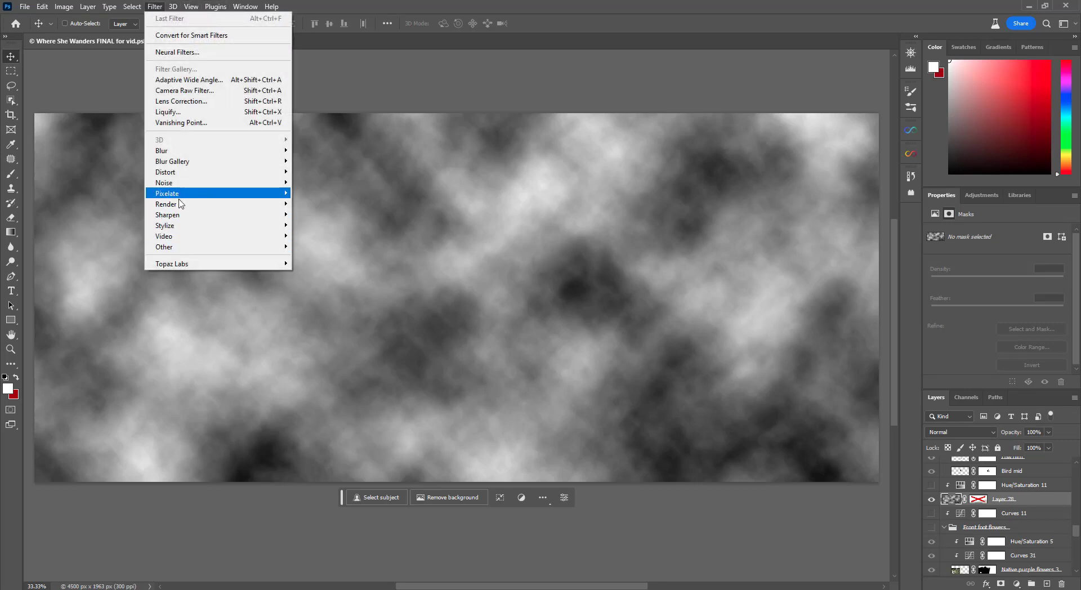
mouse_move(180, 204)
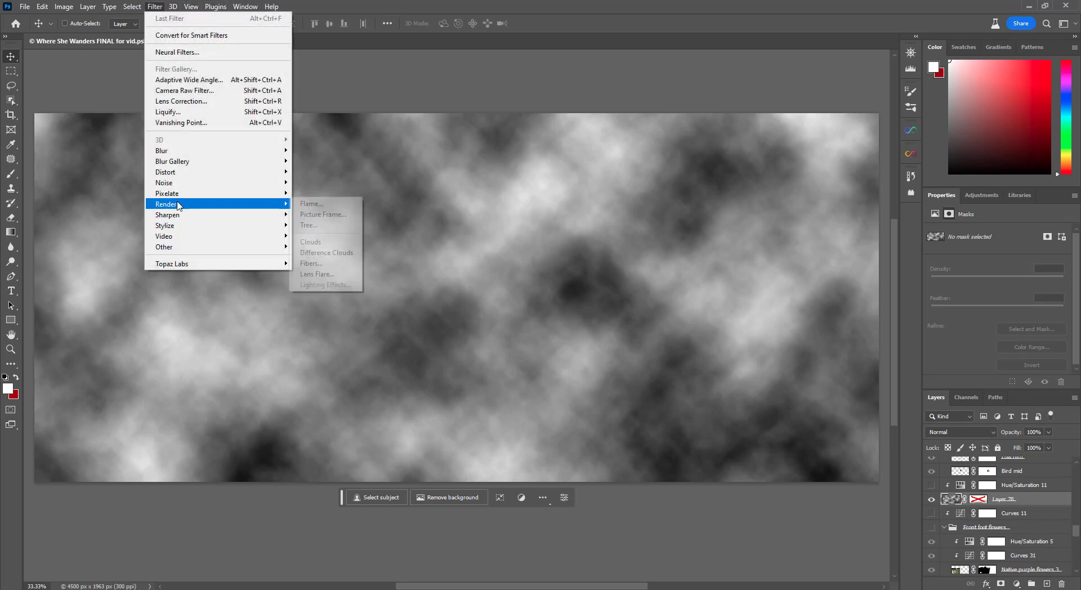
click(542, 24)
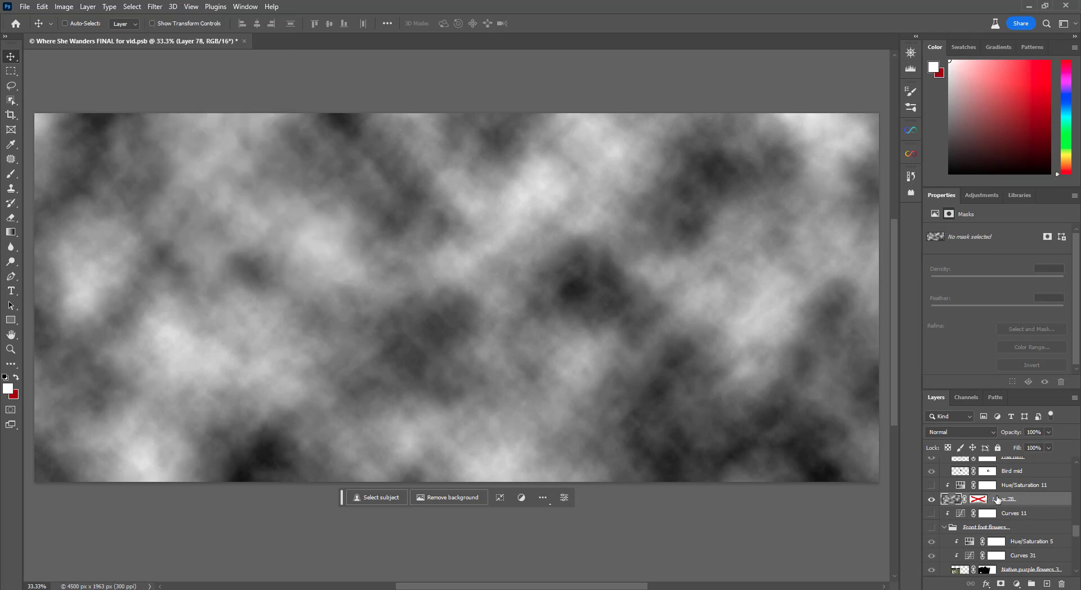
Use History to step back to before the cloud preview
click(911, 193)
click(799, 285)
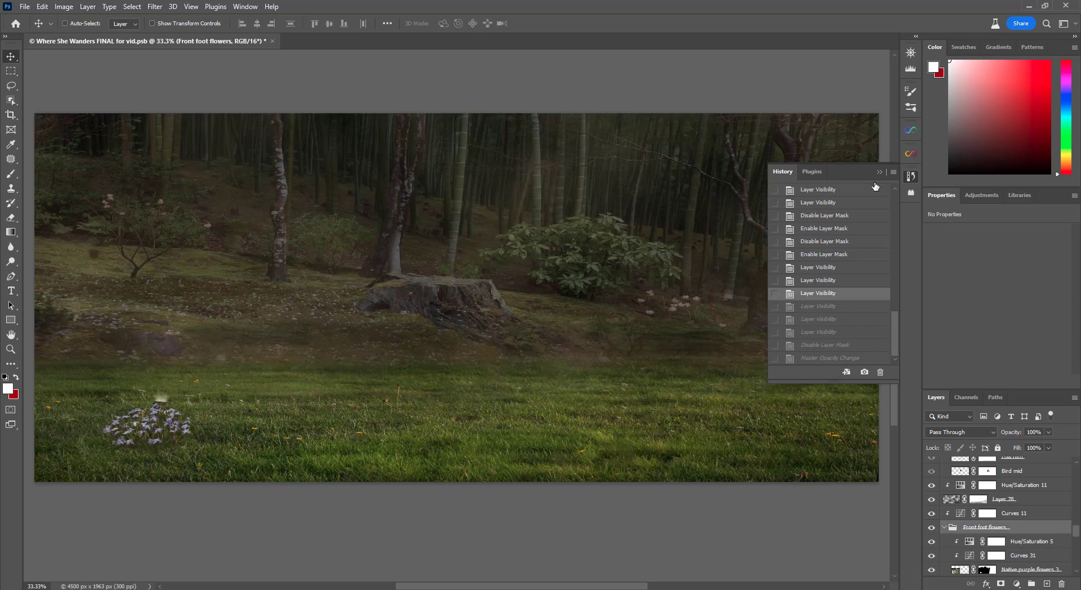
click(882, 174)
scroll(1014, 513, up, 4)
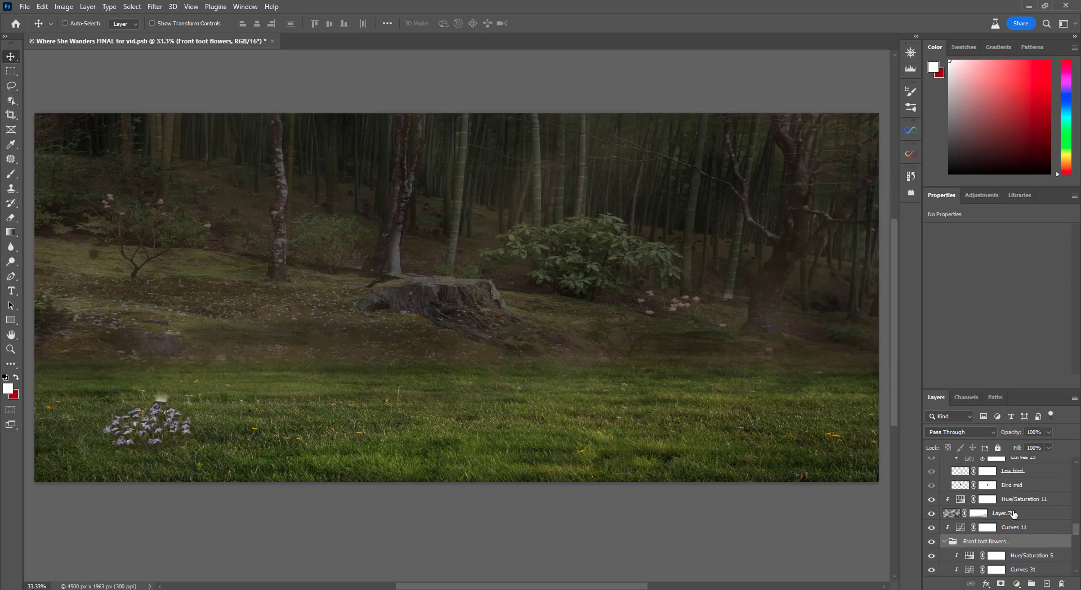
Show the BIRDS group and toggle the top sparrow off and on to compare
click(931, 486)
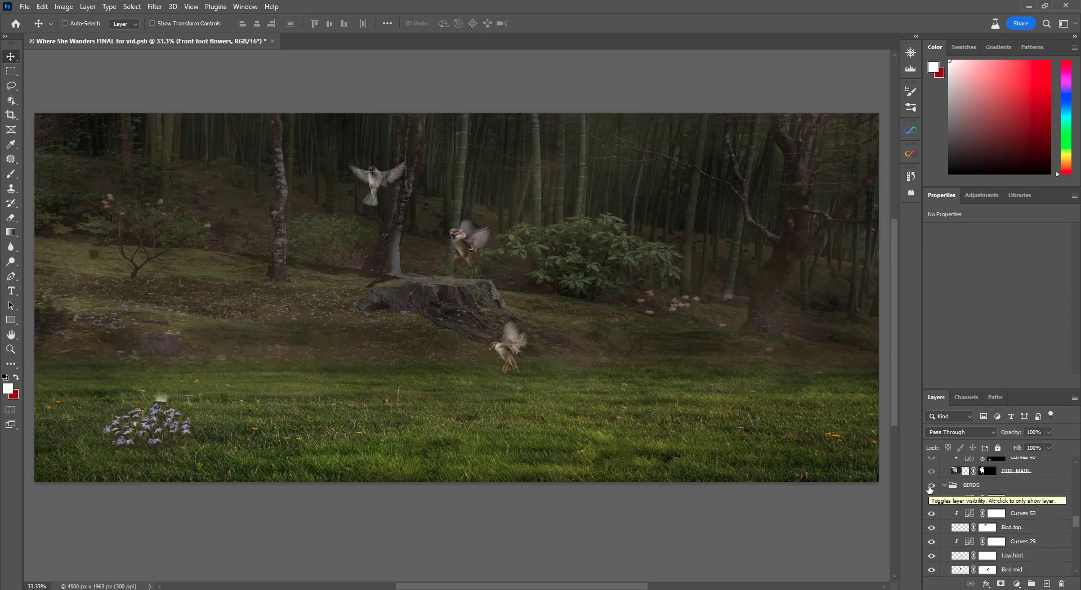
click(939, 486)
click(930, 528)
click(931, 528)
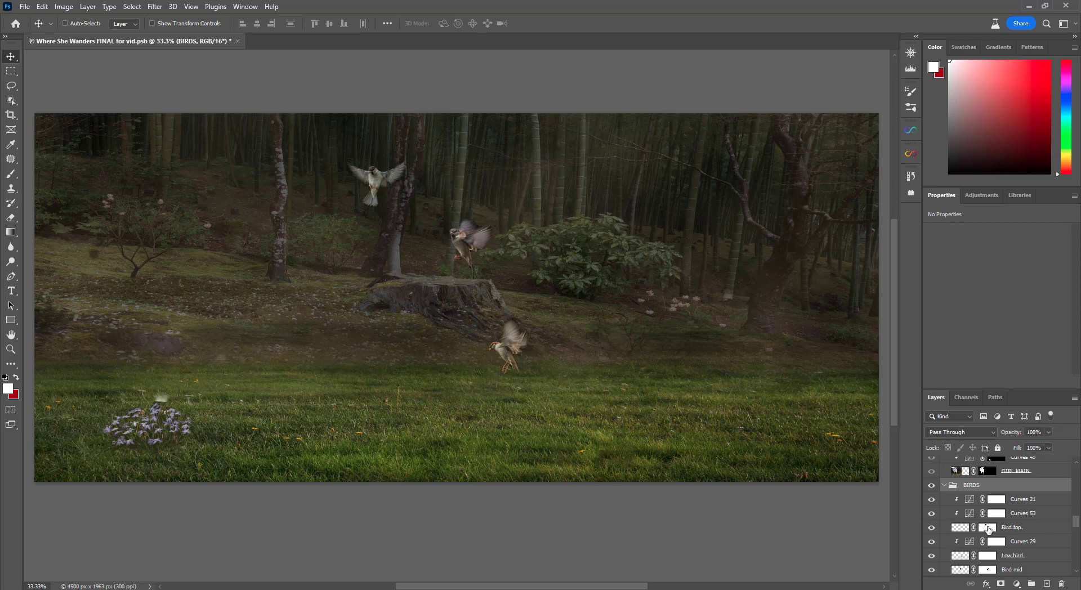
scroll(988, 524, up, 3)
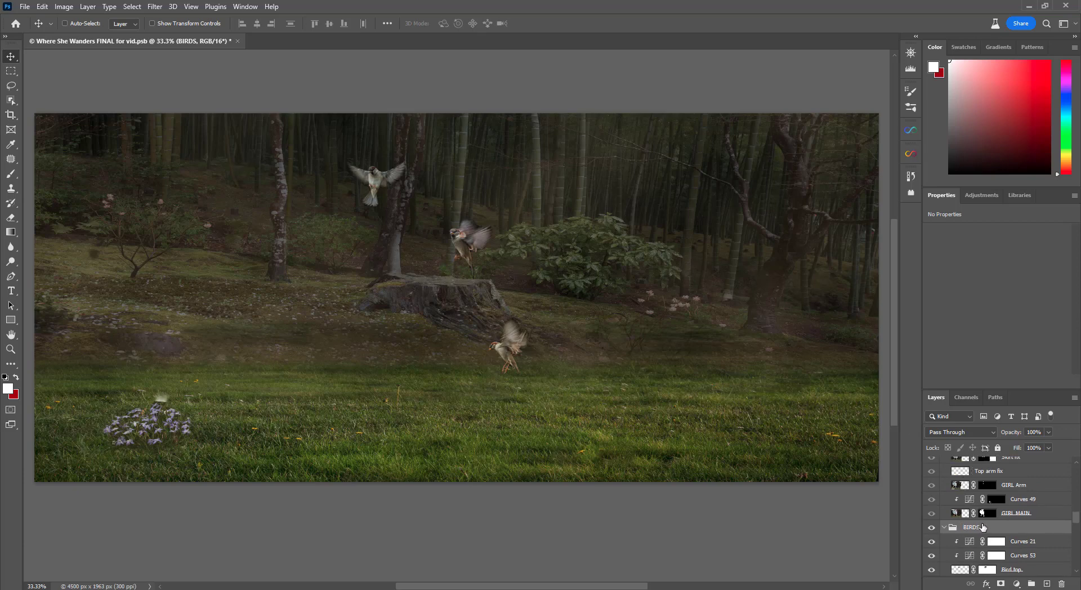
scroll(1031, 529, up, 4)
Show the GIRL group and compare Skirt fix copy and the original girl photo unmasked
click(932, 484)
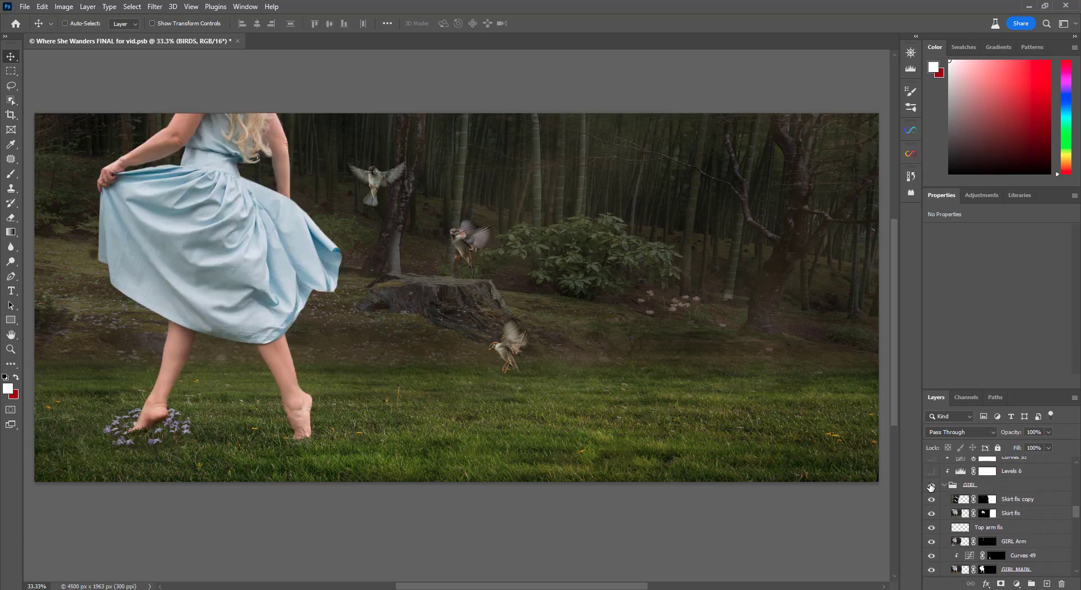
shift+click(987, 500)
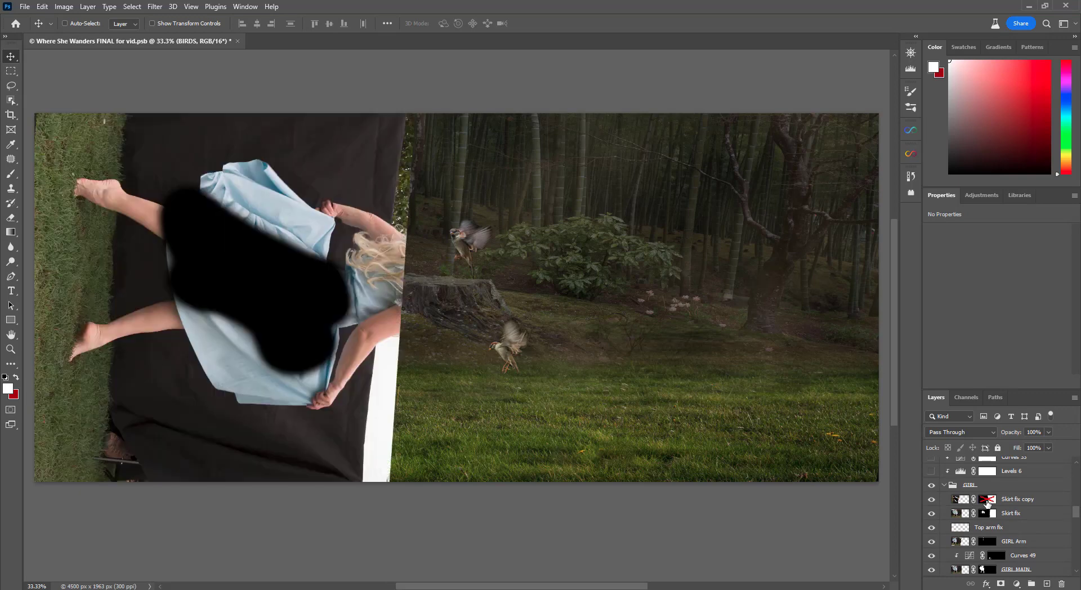
shift+click(987, 500)
shift+click(987, 569)
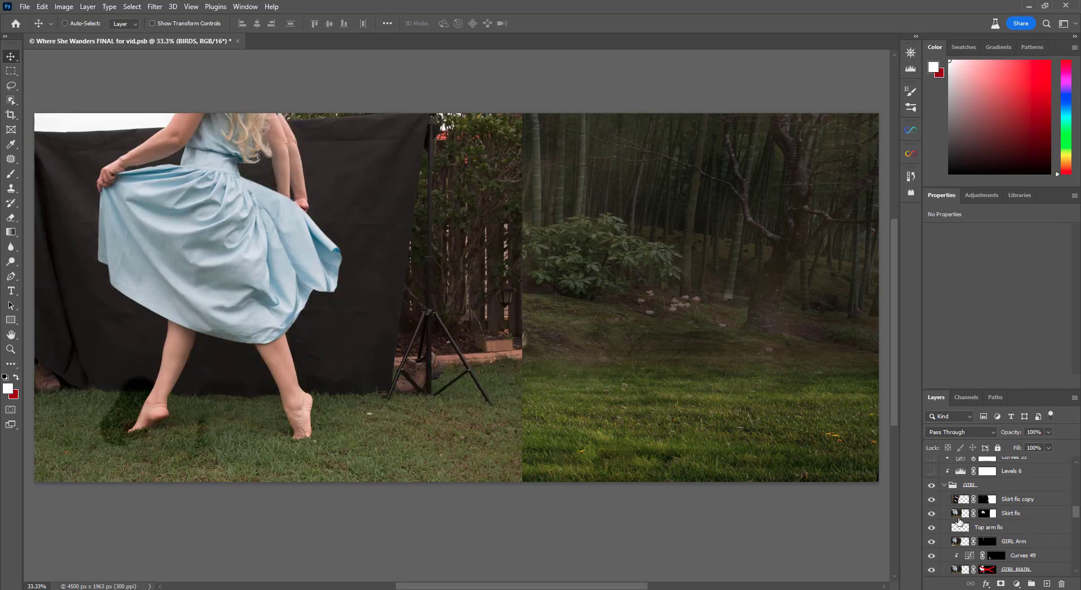
Toggle the skirt and arm fix layers, then enable Levels 6, Curves 33 and Front foot flowers copy
drag(933, 500, 933, 558)
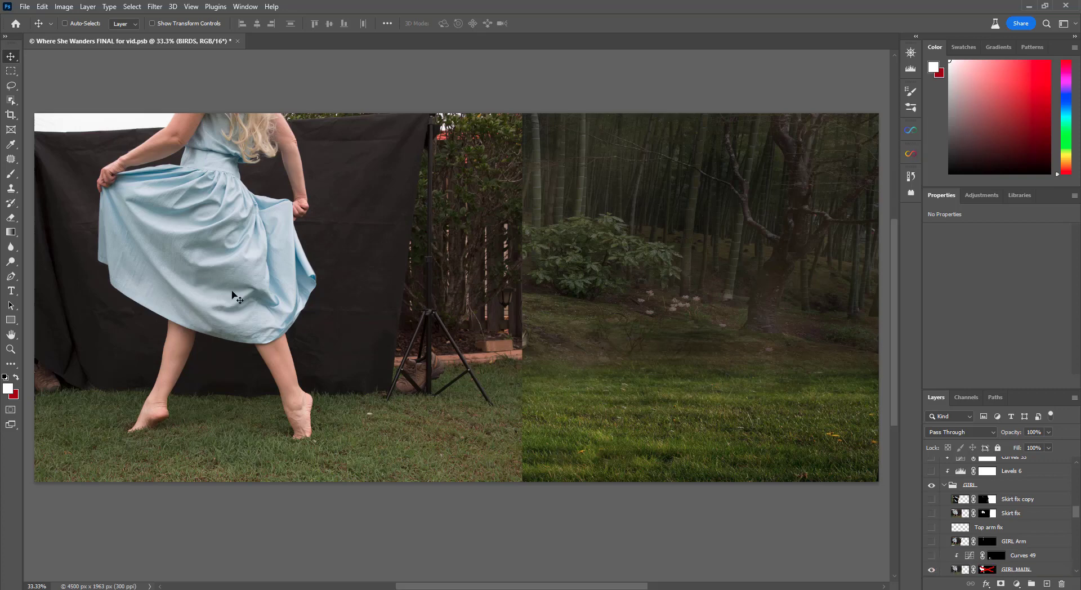
drag(933, 558, 931, 512)
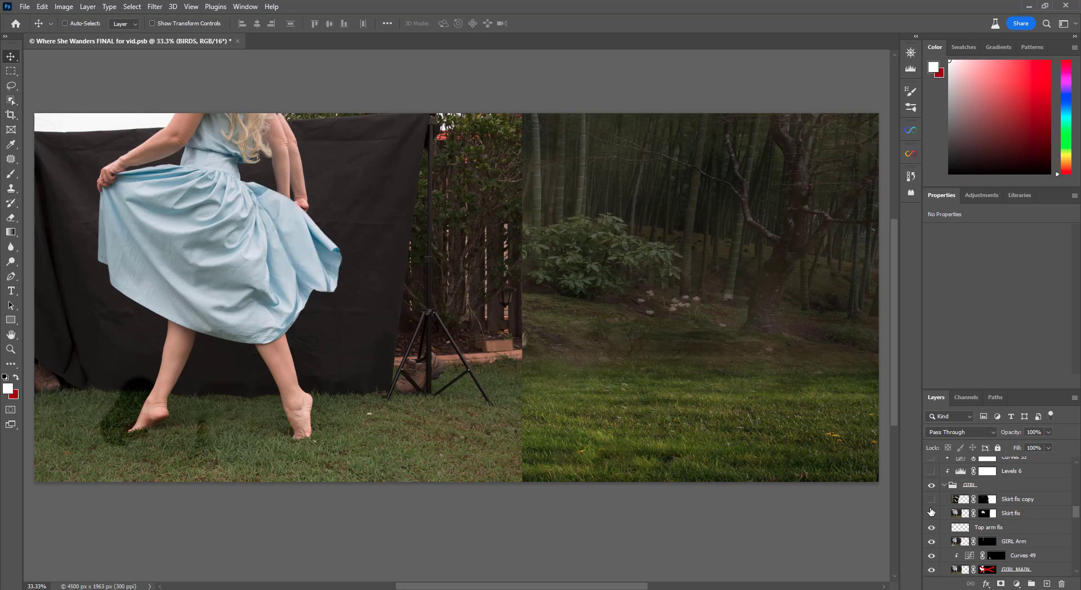
click(931, 500)
scroll(1006, 526, up, 3)
drag(932, 513, 932, 485)
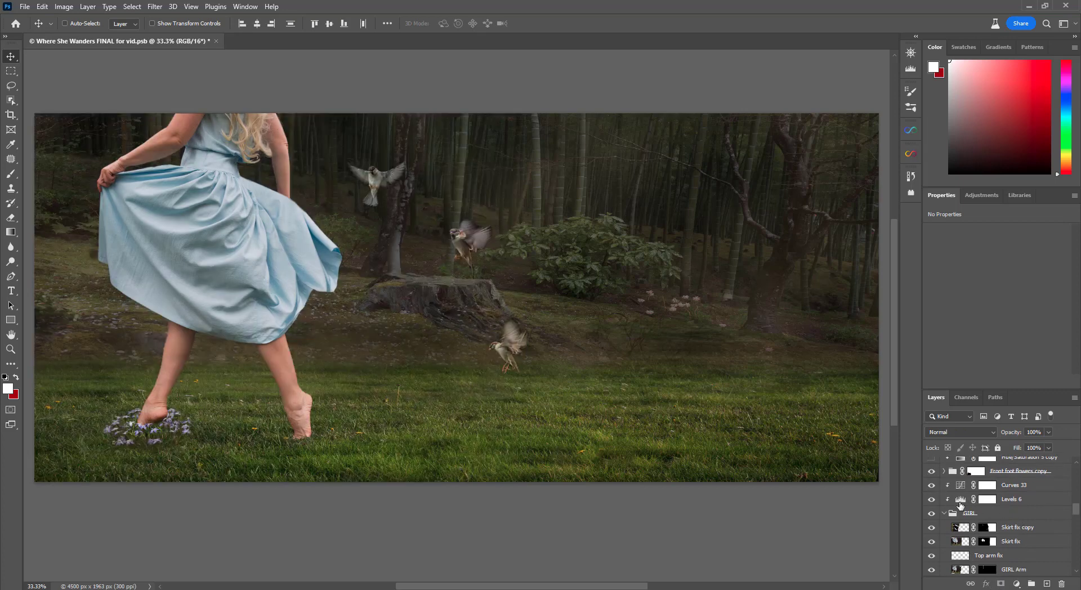
scroll(957, 507, down, 1)
scroll(1014, 500, up, 3)
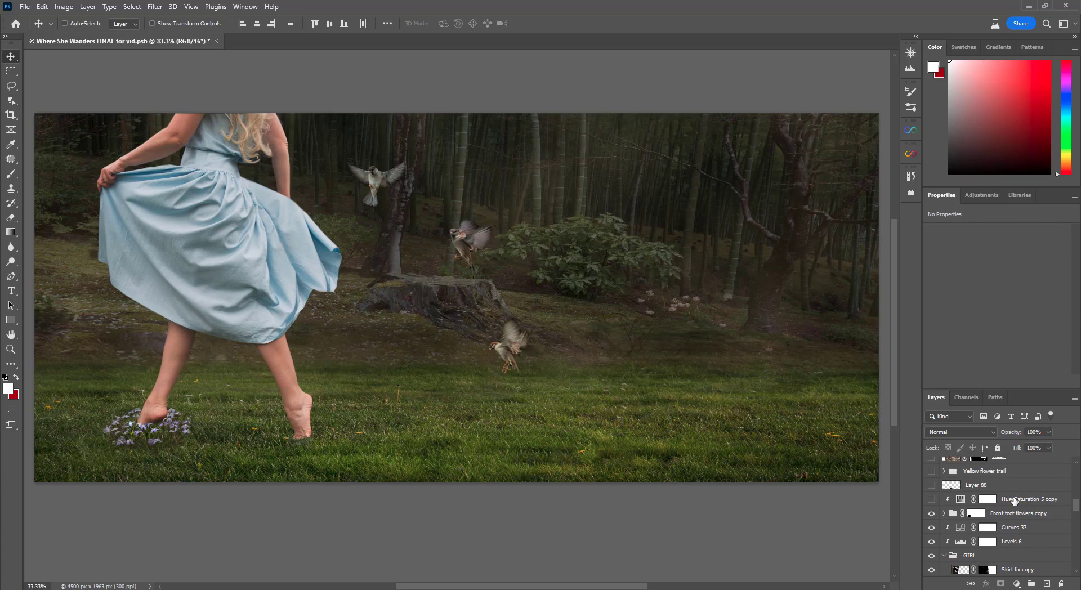
Show Layer 88 and the Yellow flower trail, checking the Middle flowers mask
drag(932, 499, 933, 471)
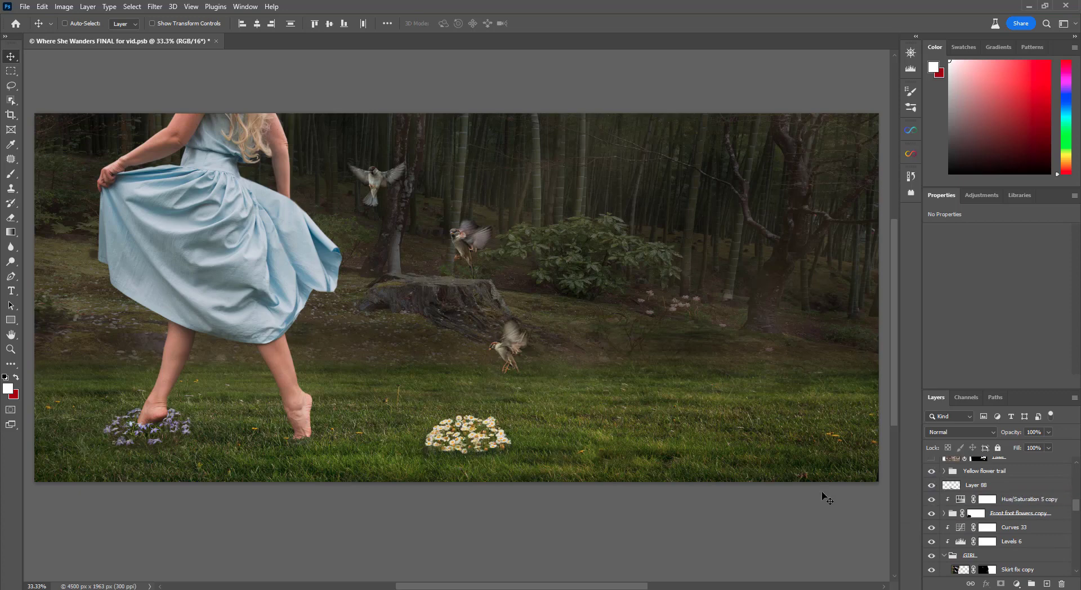
click(944, 471)
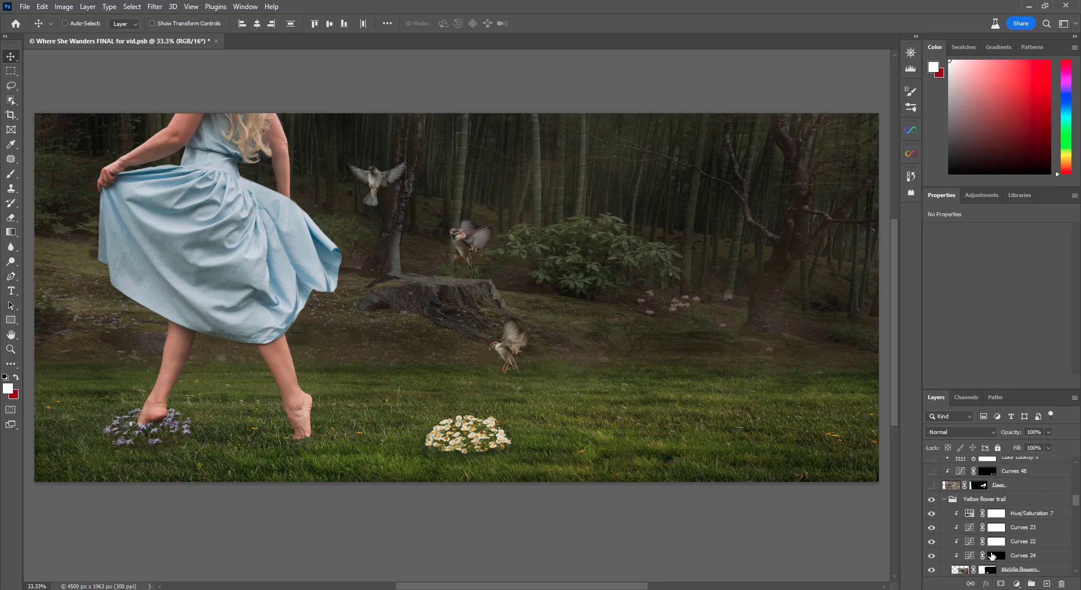
shift+click(984, 570)
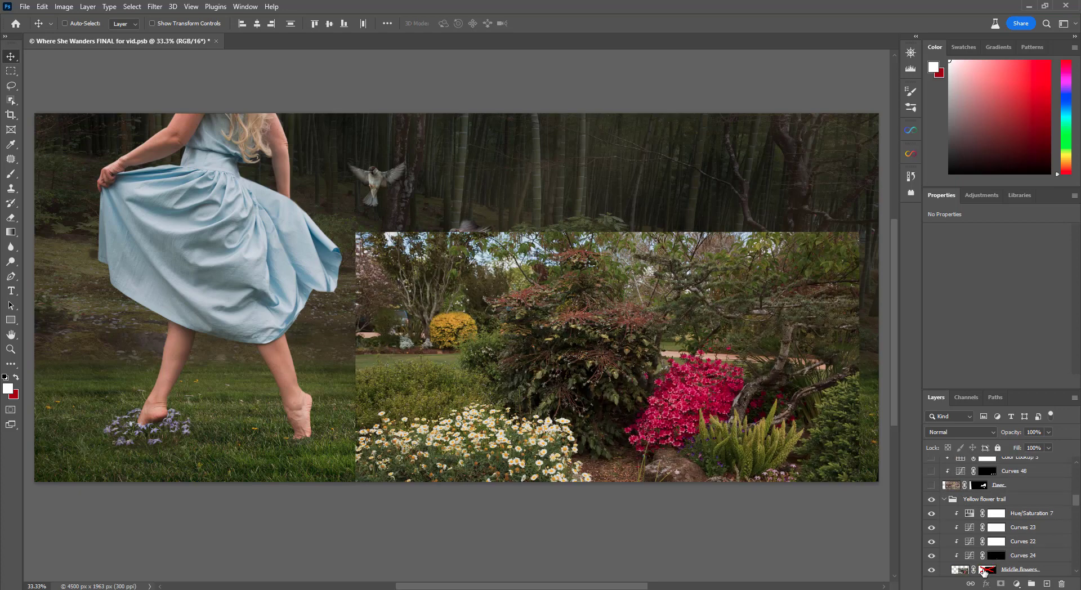
shift+click(985, 570)
click(944, 499)
Show the Deer layer and compare it with its source by toggling the Deer mask
click(932, 485)
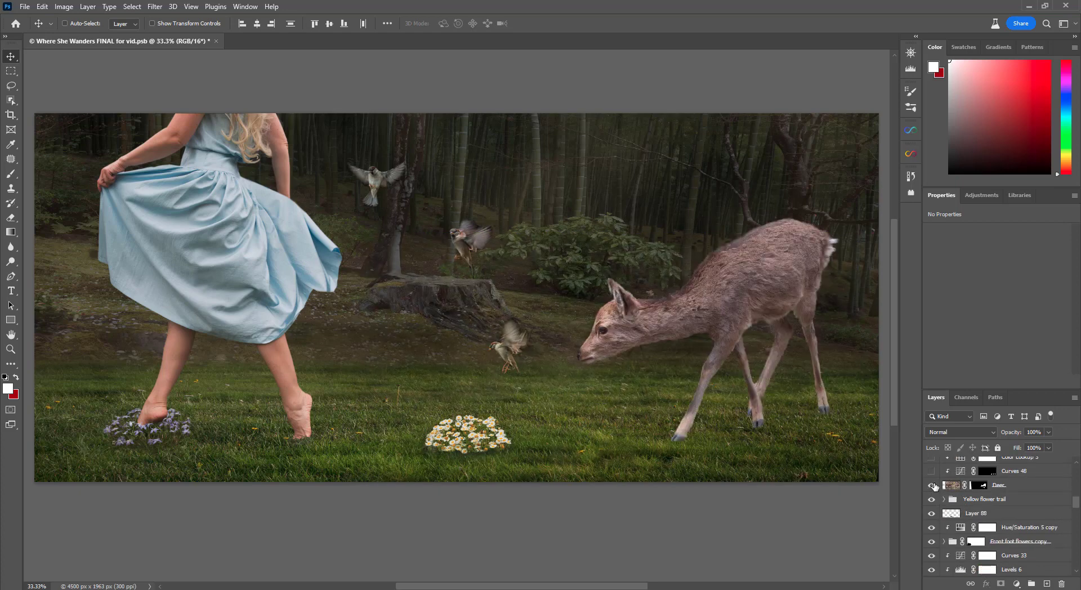
scroll(975, 488, up, 1)
shift+click(980, 514)
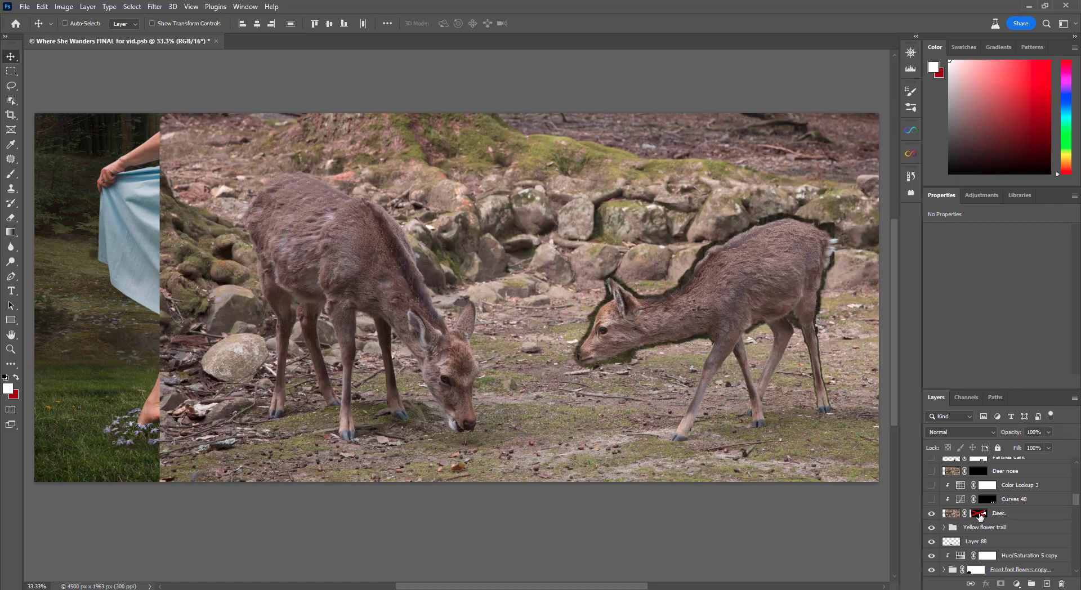
shift+click(980, 514)
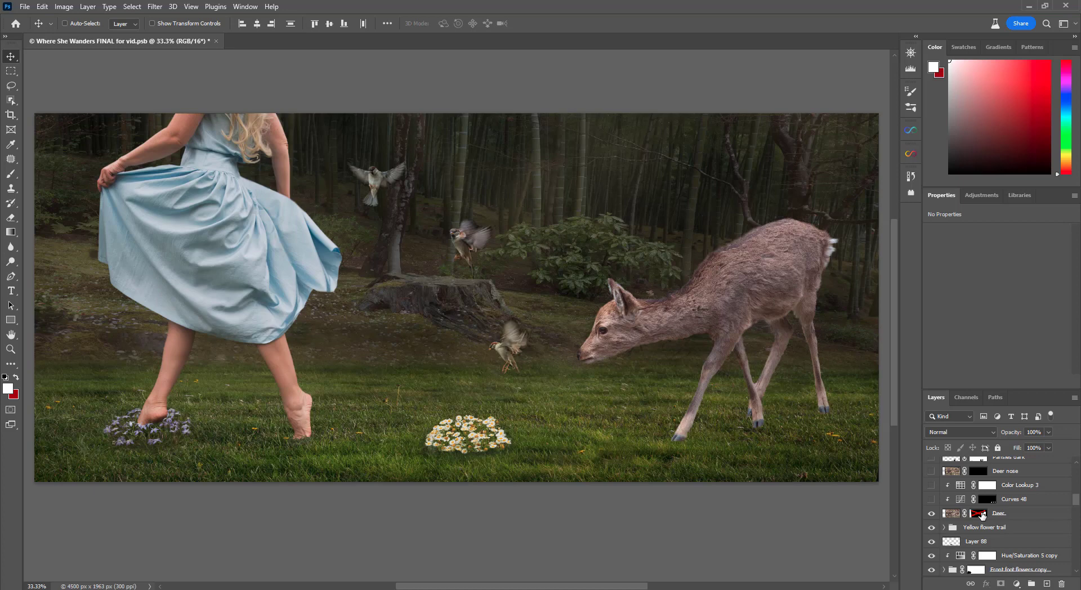
shift+click(980, 514)
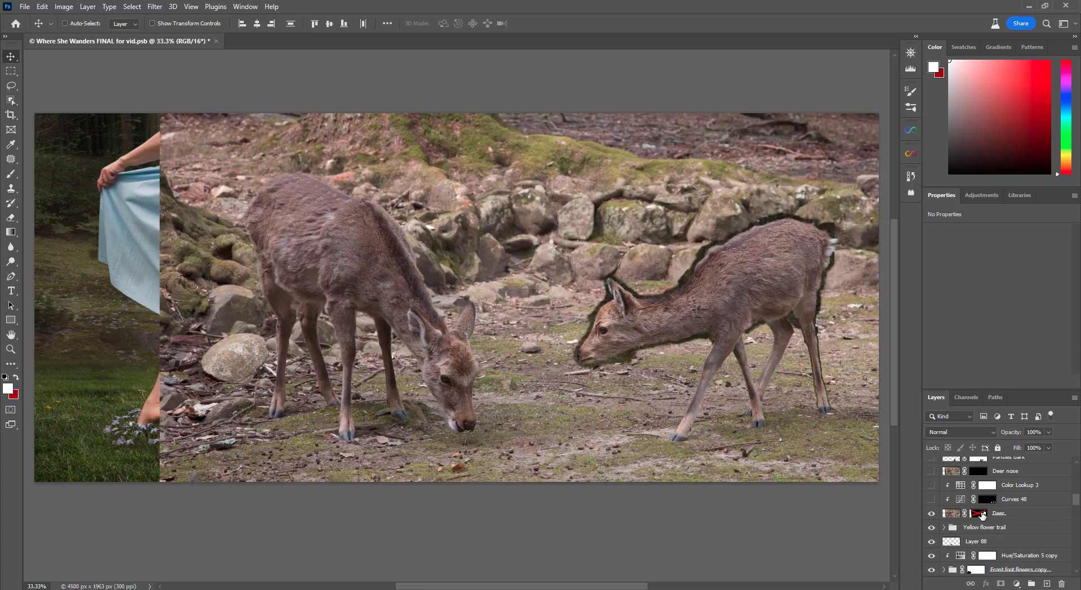
shift+click(980, 514)
shift+click(980, 513)
shift+click(981, 514)
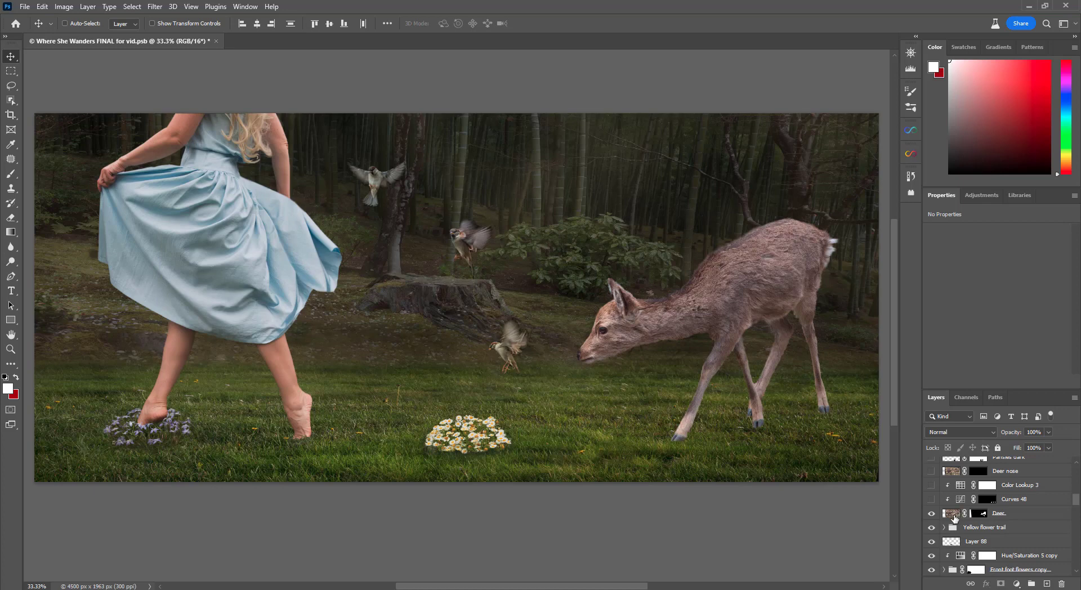
Turn on Color Lookup 3 and Curves 48, comparing Curves 48 and Deer nose visibility
drag(932, 485, 928, 501)
click(930, 500)
click(931, 500)
scroll(930, 497, up, 1)
click(930, 498)
click(932, 500)
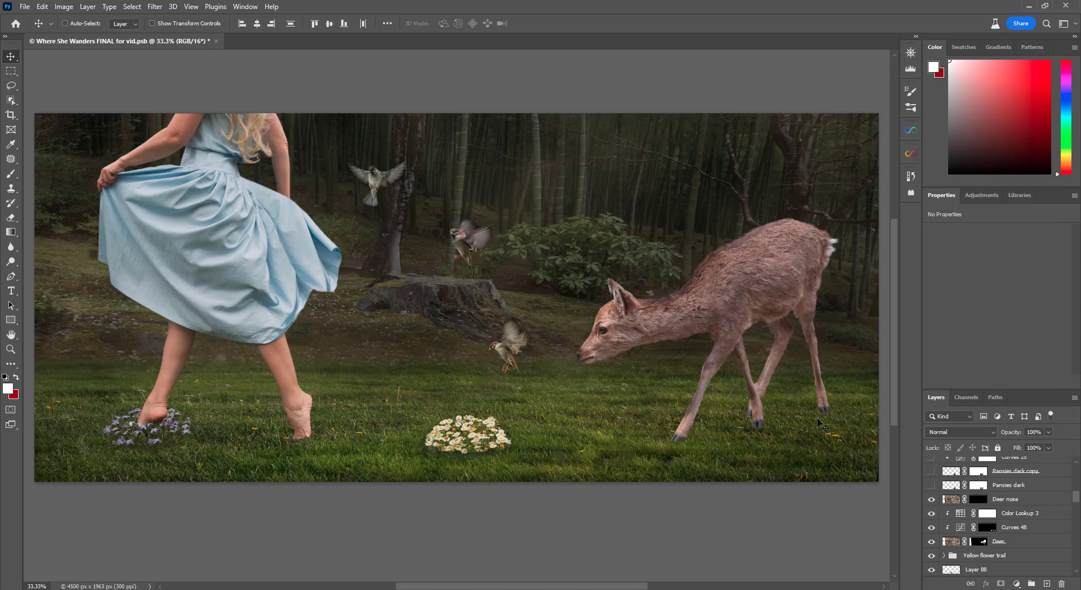
click(931, 499)
click(932, 500)
Compare the Deer nose mask on and off, then show the Pansies dark layer
shift+click(978, 500)
shift+click(978, 500)
shift+click(977, 500)
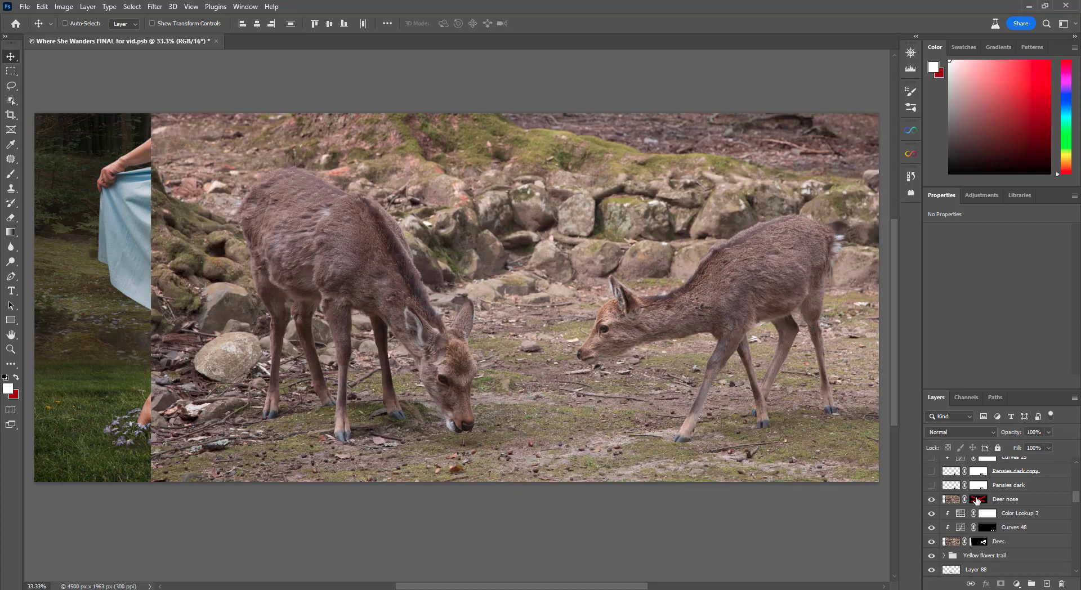
shift+click(978, 500)
scroll(940, 501, up, 2)
click(932, 513)
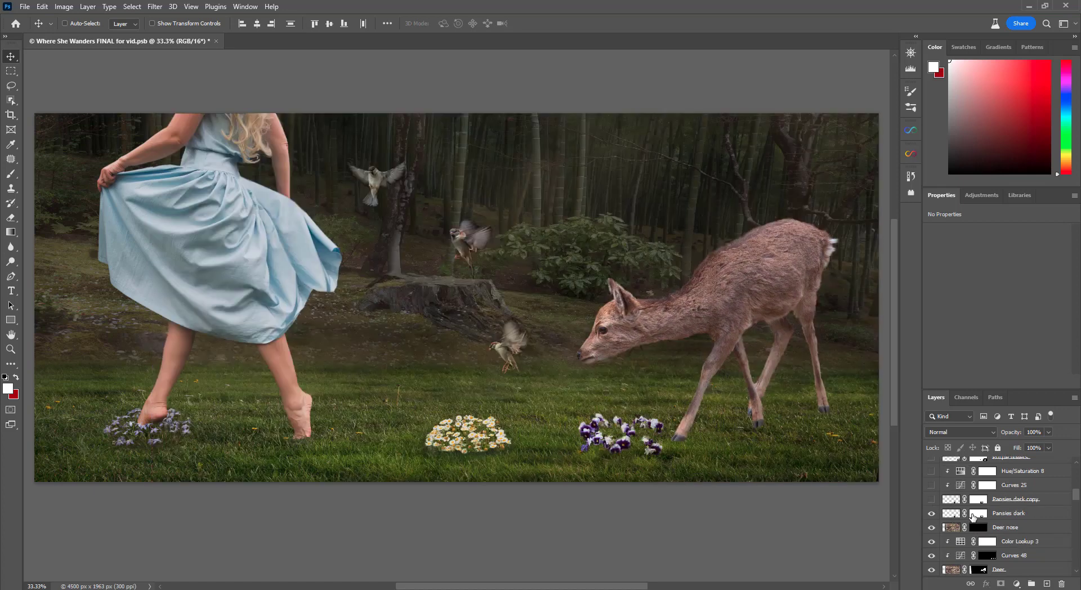
Check the Pansies dark and Pansies dark copy masks by toggling them off and on
shift+click(974, 513)
shift+click(973, 513)
shift+click(973, 514)
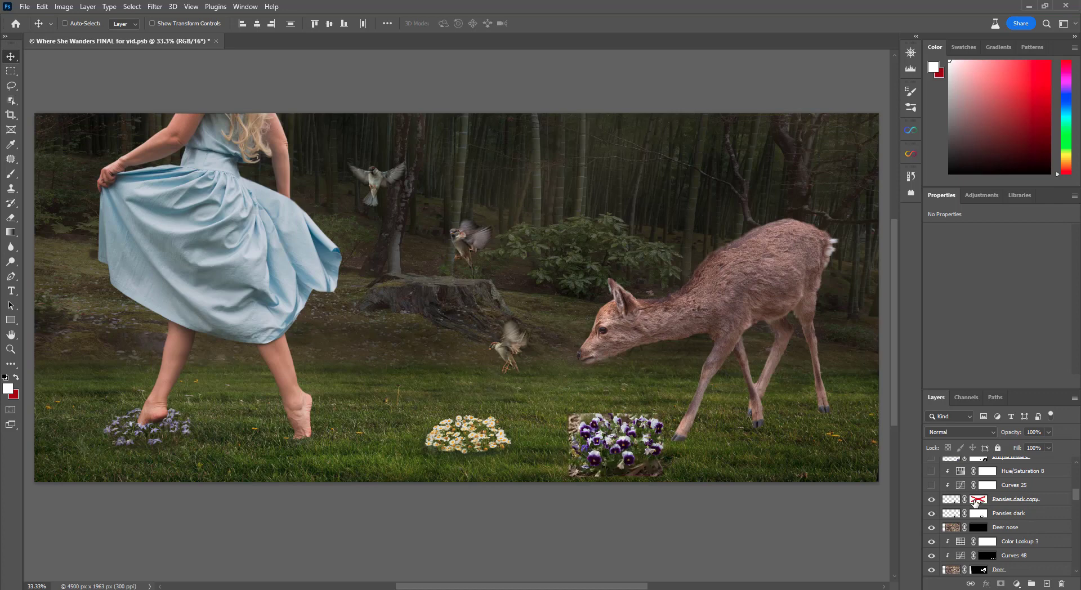
shift+click(974, 513)
scroll(957, 502, up, 1)
Show the Purple flowers clump by the deer's hooves and check its mask
drag(932, 513, 934, 488)
scroll(992, 521, up, 2)
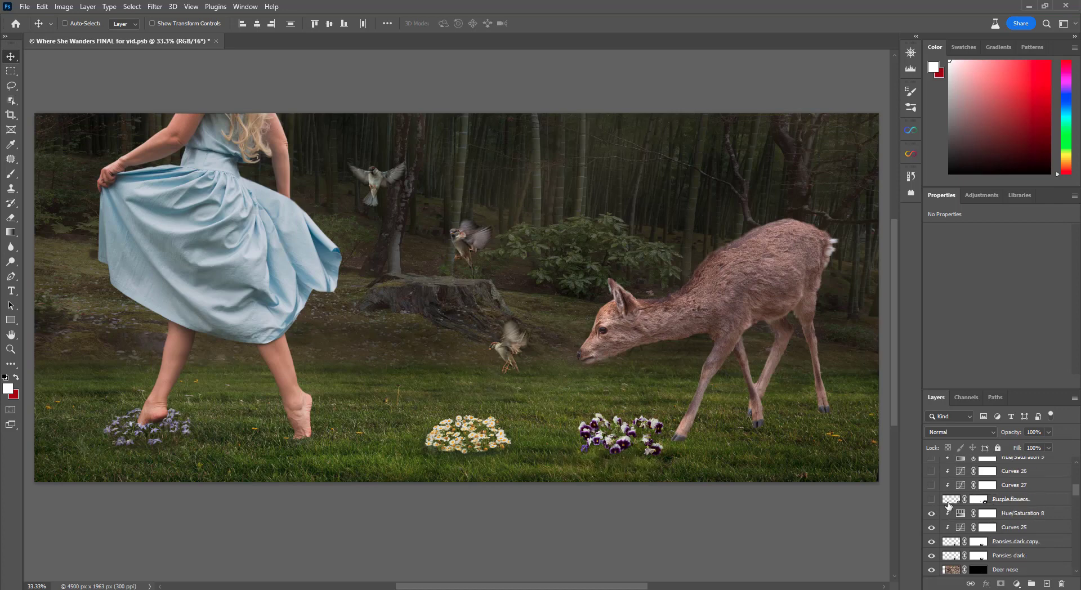
click(932, 500)
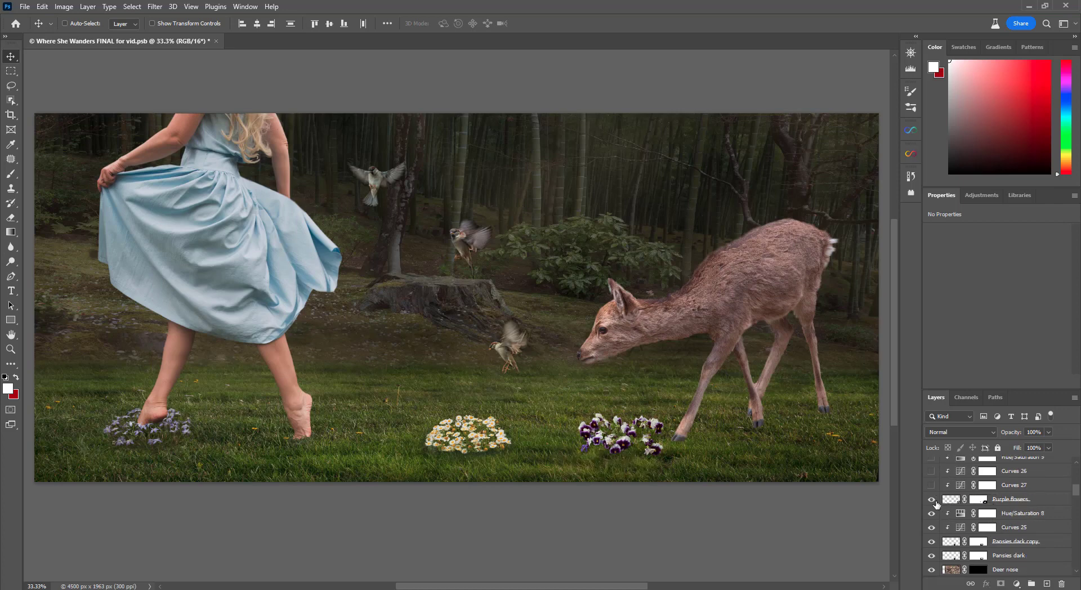
shift+click(974, 500)
shift+click(975, 500)
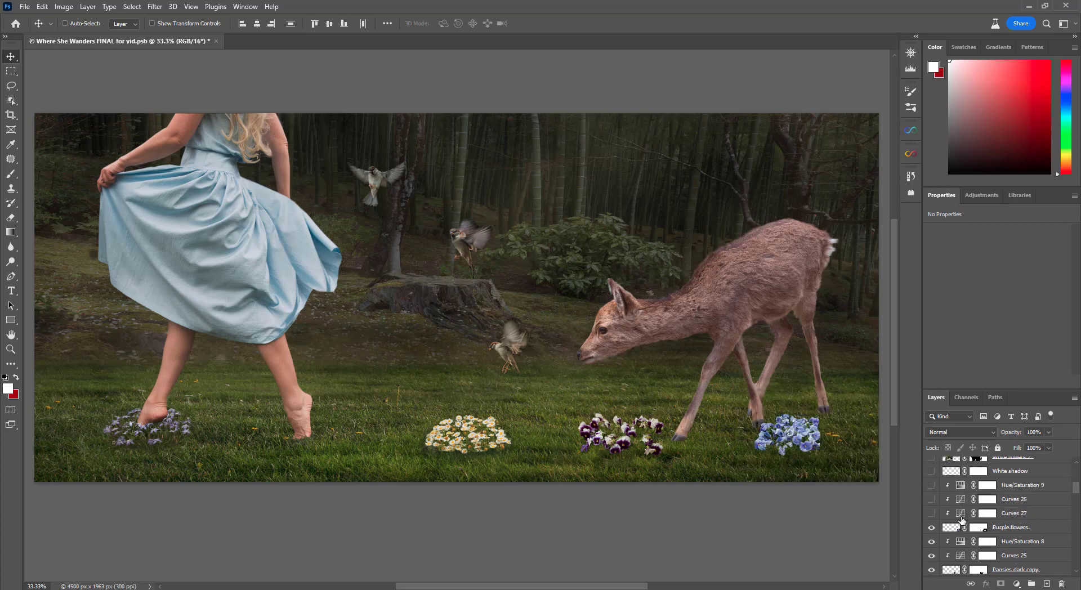
Show the White shadow and White flowers 2 posy under the girl's raised foot
drag(932, 485, 932, 471)
scroll(932, 501, up, 4)
click(932, 500)
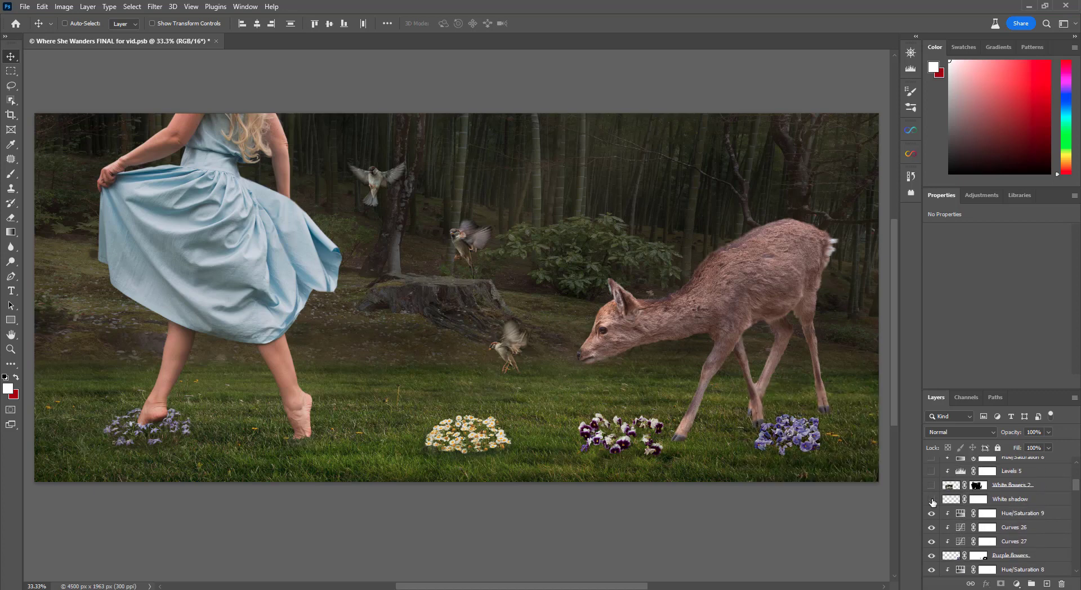
click(932, 499)
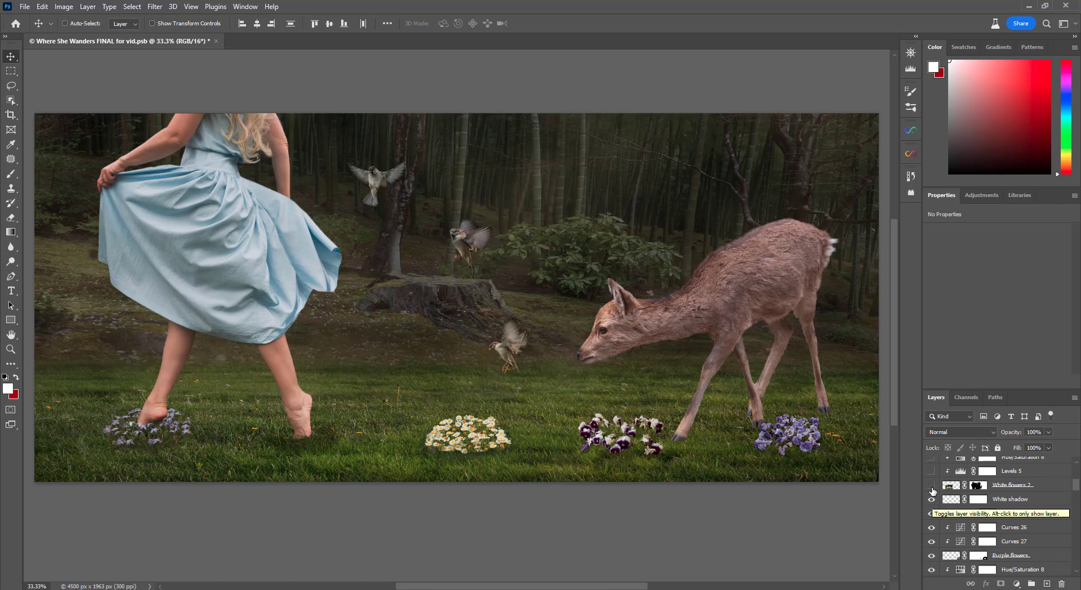
click(932, 486)
scroll(932, 490, up, 1)
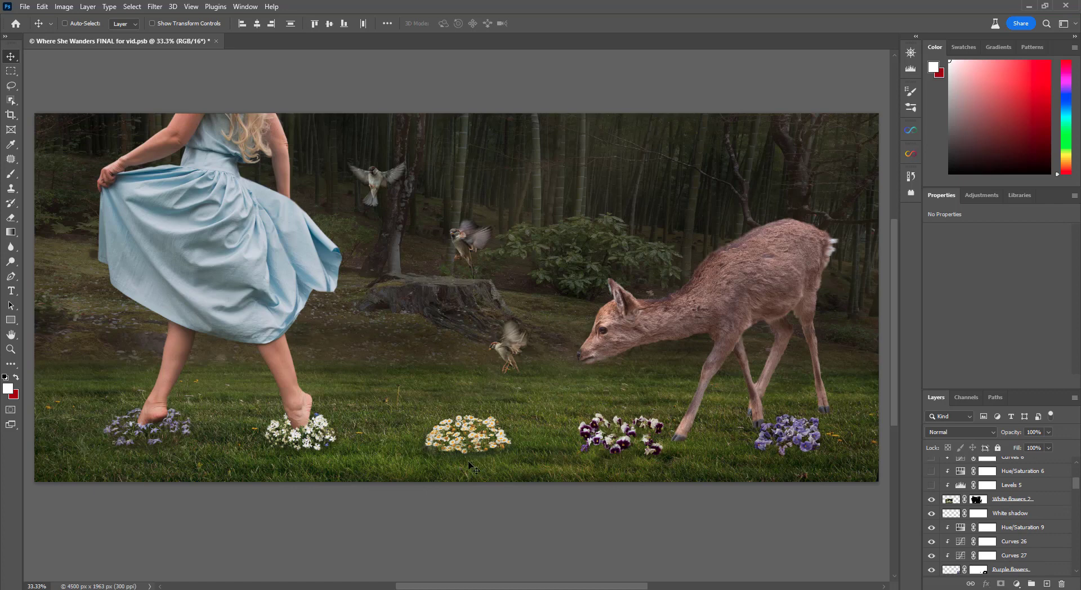
scroll(1015, 535, up, 2)
Turn the Toning group's visibility on to haze the forest scene, and select the group
scroll(933, 510, up, 5)
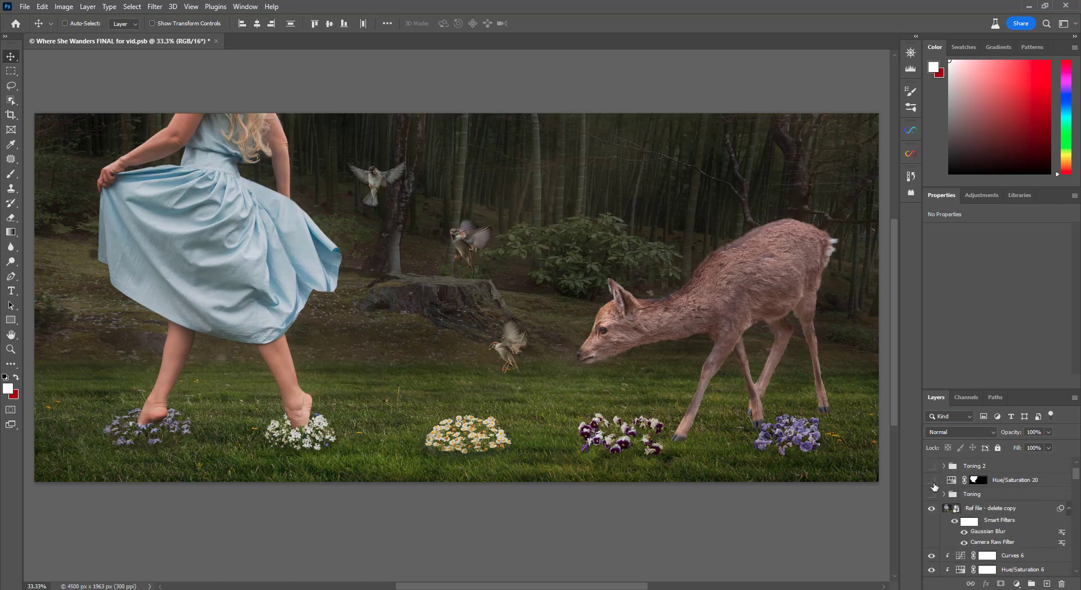
click(932, 494)
click(985, 498)
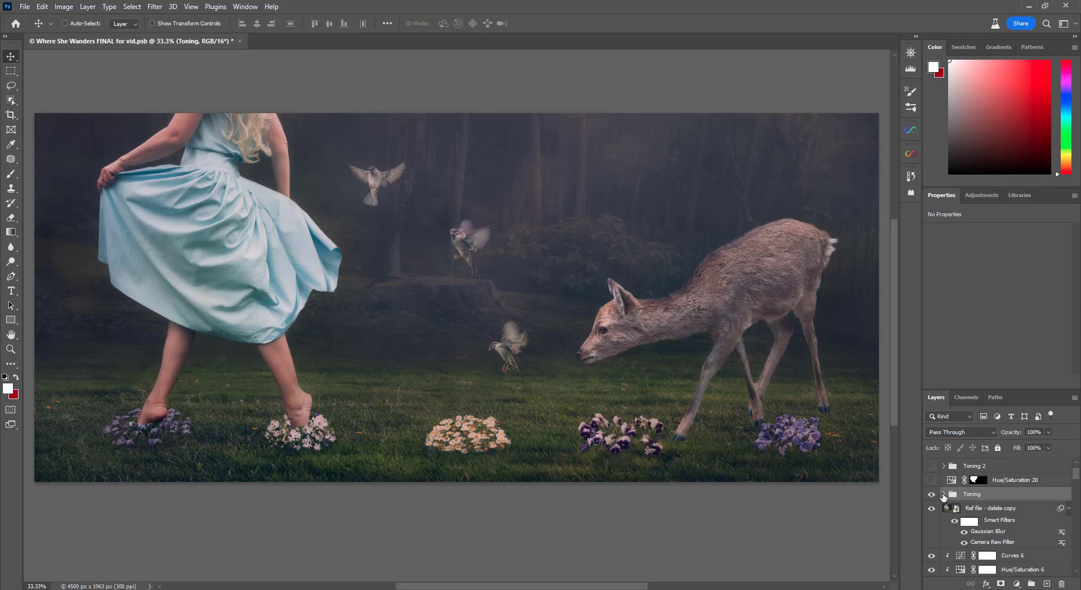
Expand the Toning group and select its Color Lookup 4 adjustment layer
click(944, 494)
scroll(1021, 495, down, 1)
scroll(1021, 496, down, 8)
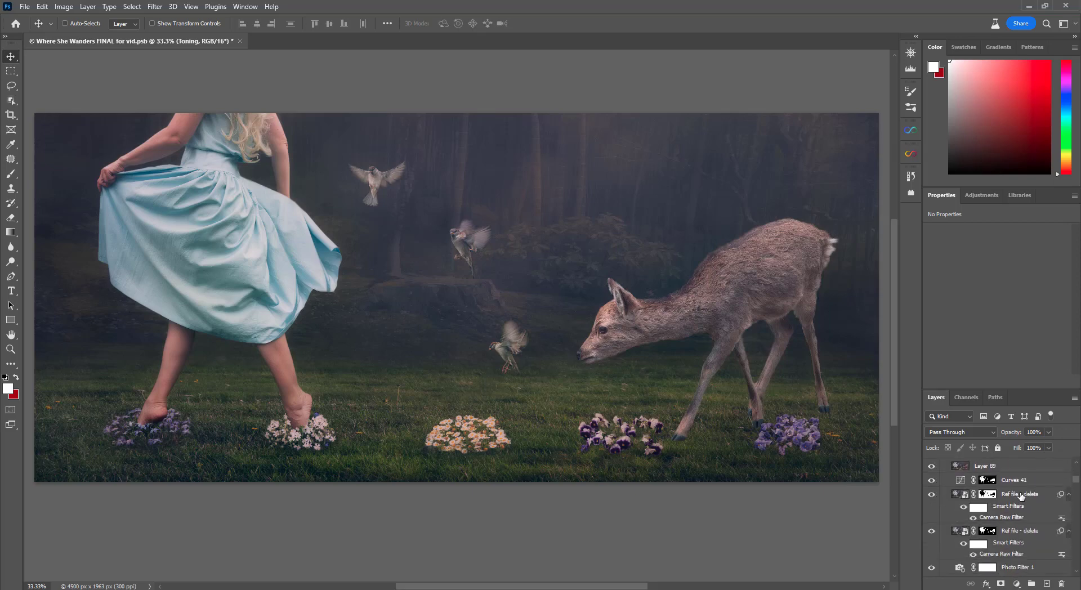
scroll(1022, 496, down, 8)
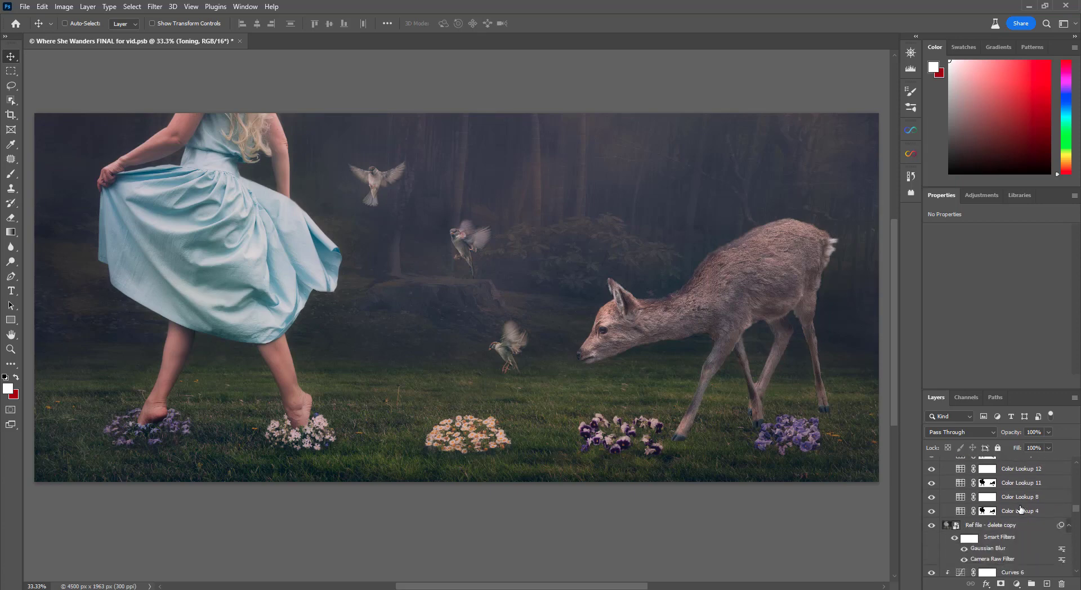
click(1014, 513)
scroll(1016, 511, up, 8)
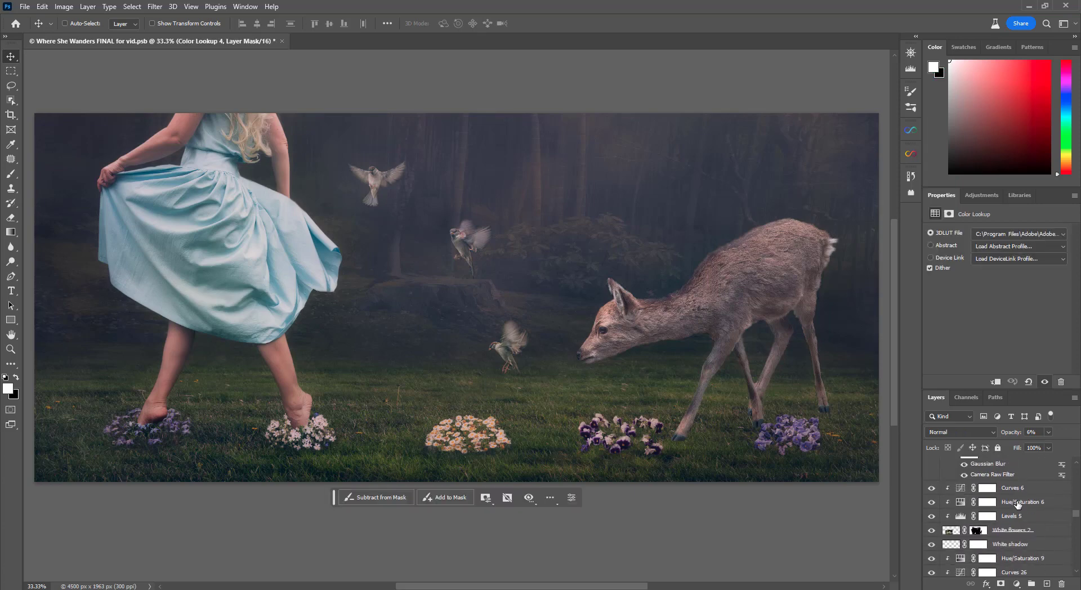
scroll(1016, 507, up, 5)
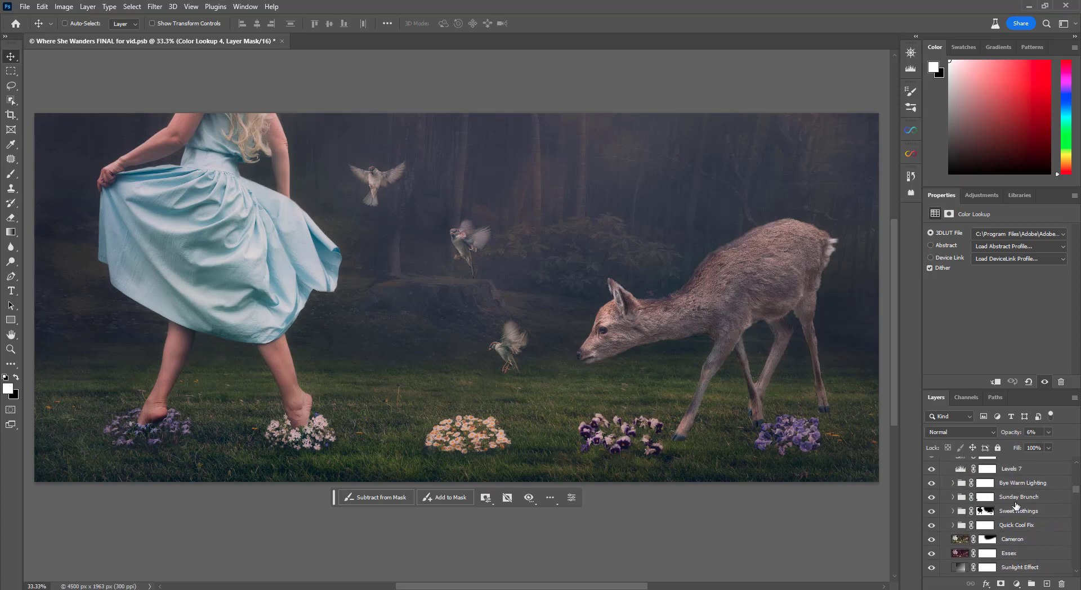
Compare before/after toning, then show Hue/Saturation 20, Toning 2, Deer foot shadow and top Toning
click(932, 521)
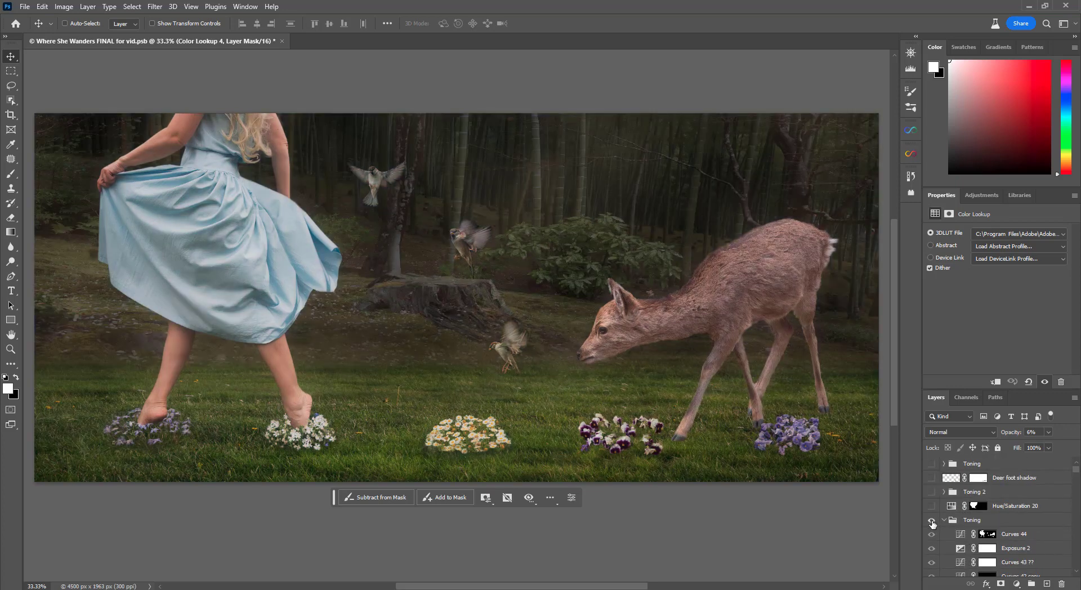
click(932, 521)
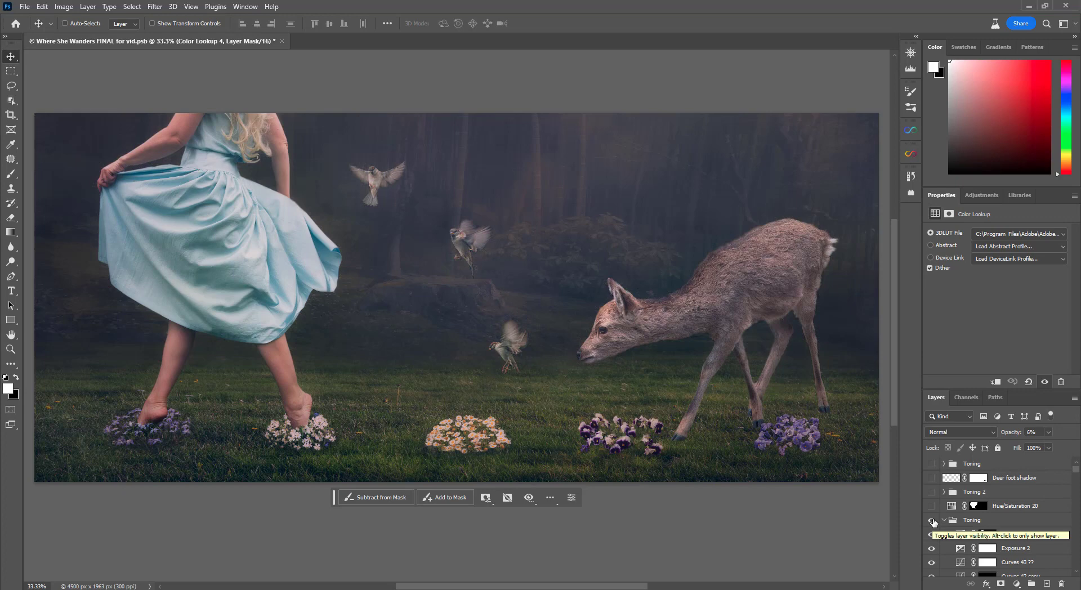
click(933, 521)
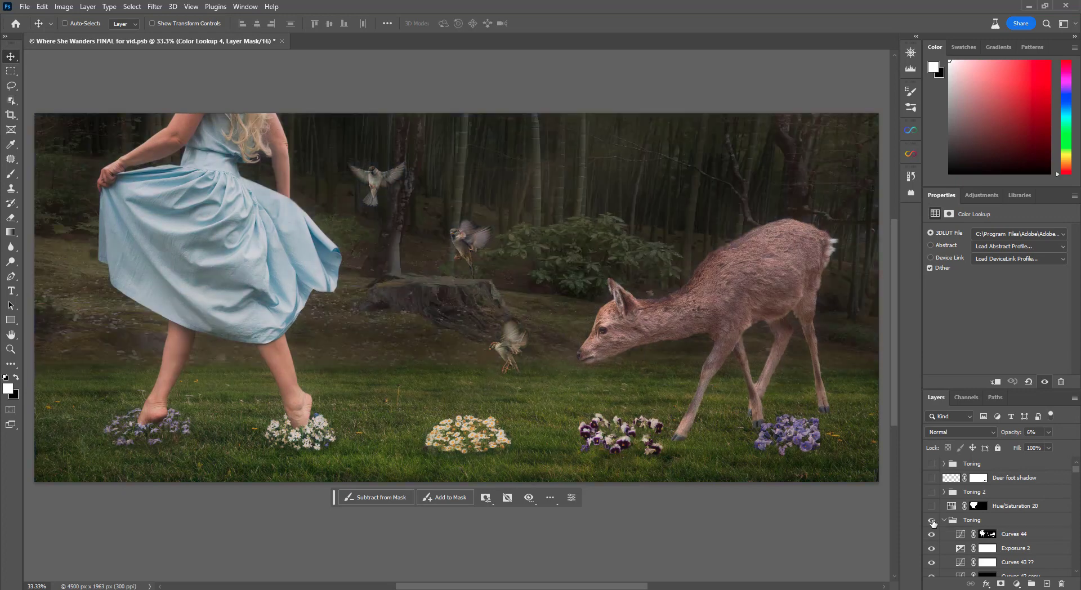
click(932, 521)
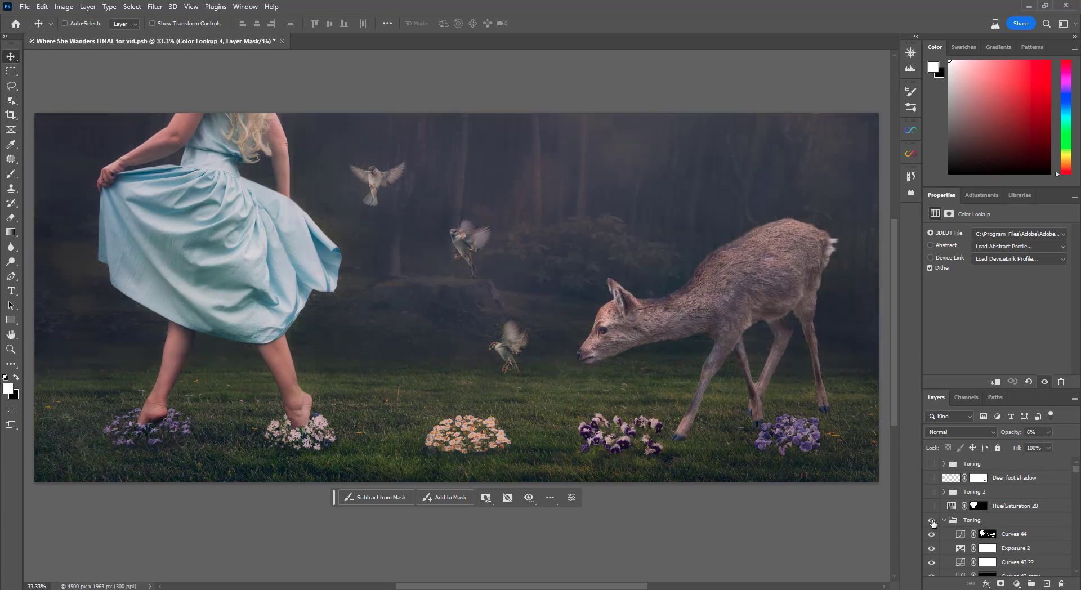
click(932, 506)
drag(930, 492, 932, 467)
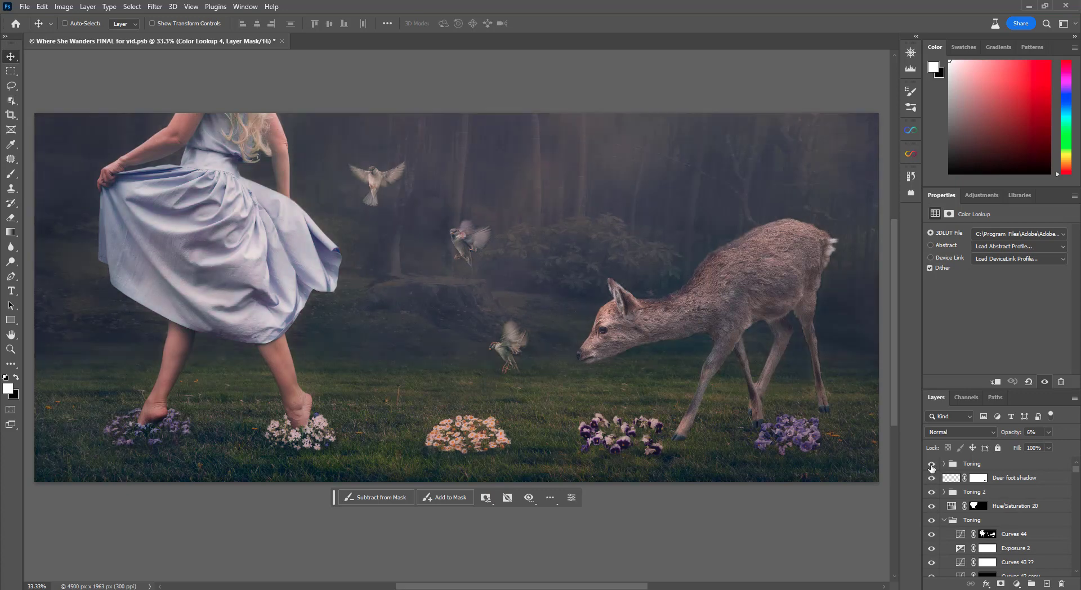
Select the top Toning group, view Colour-comparison.jpg after Before-colouring.jpg, then close Photos
click(978, 466)
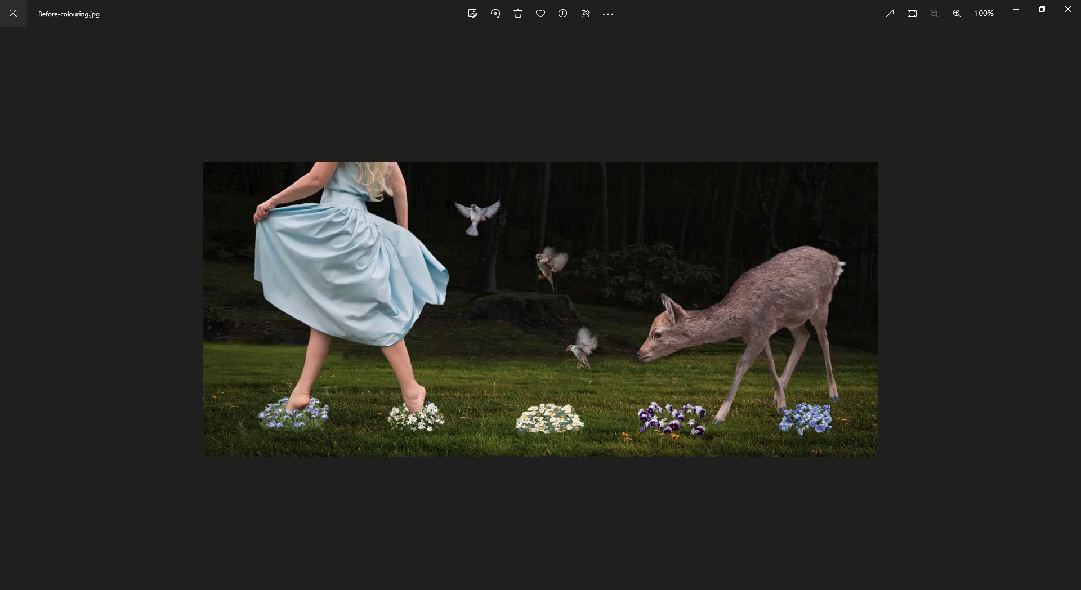
key(Right)
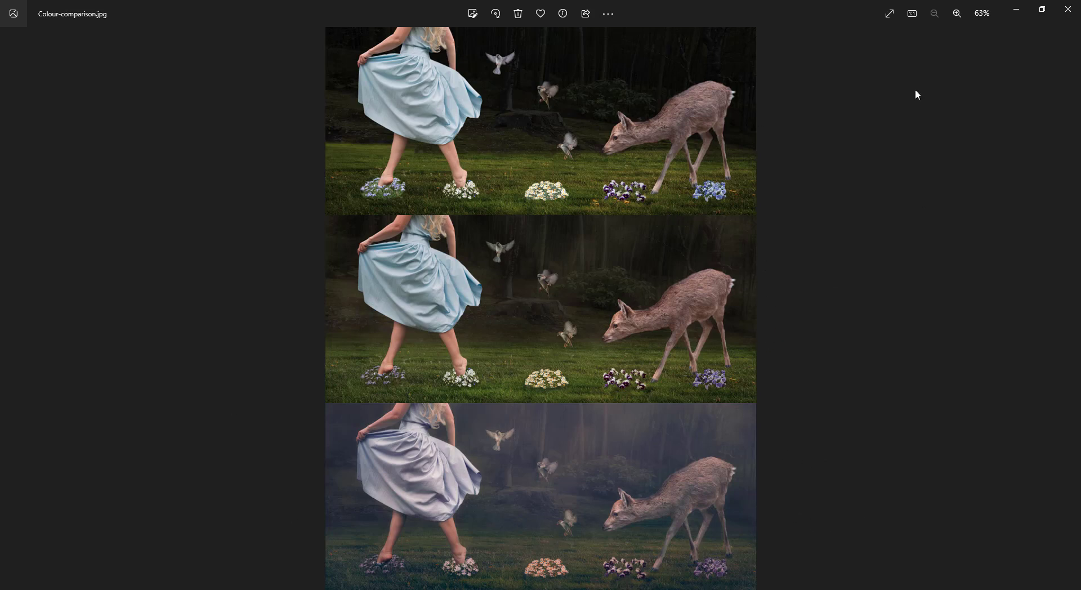
click(1068, 9)
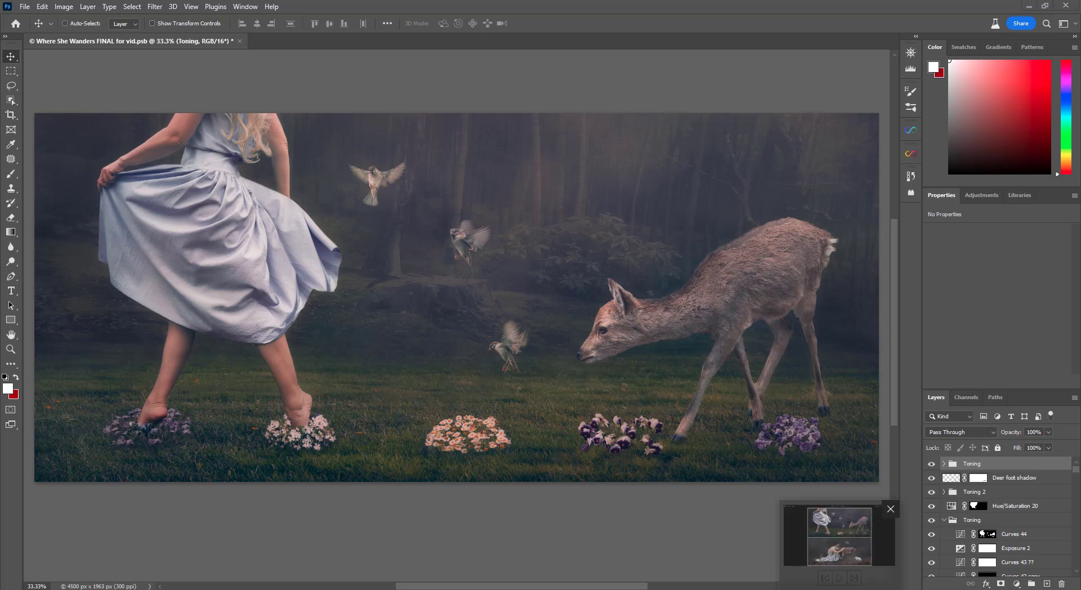
Bring up Wildflower-series.jpg showing the two finished Photoshop scenes
click(839, 536)
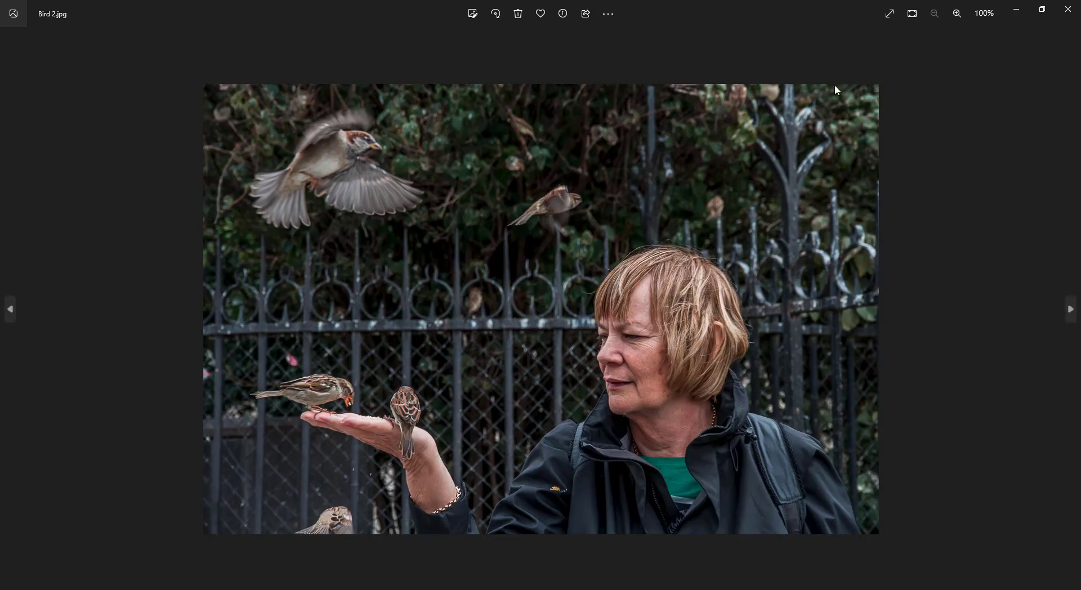
Preview the Birdman, Deer 2 and Girl pose source photos one after another
click(1068, 9)
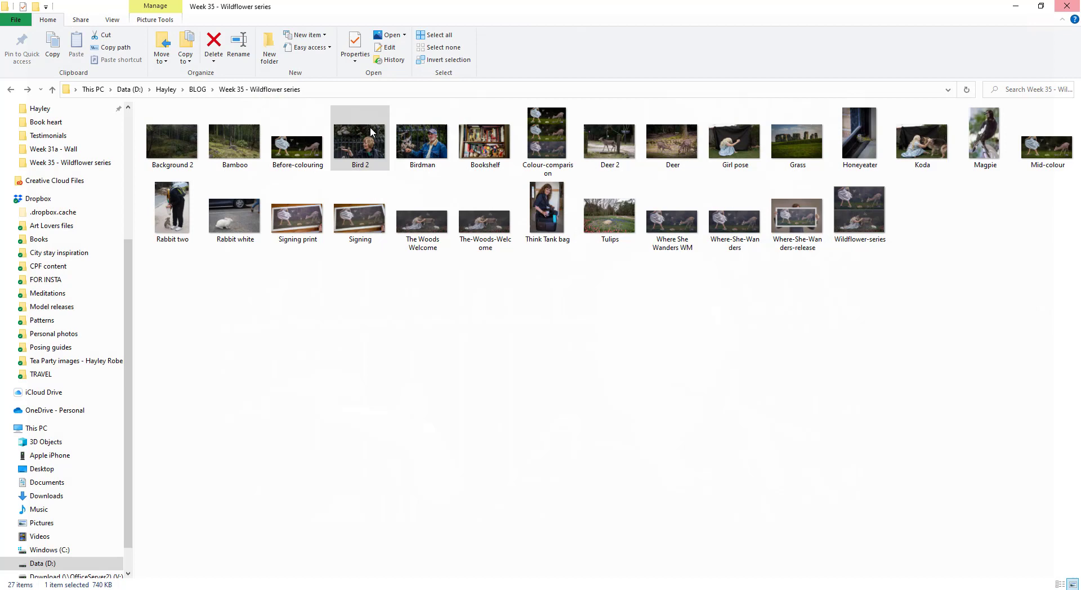
click(423, 141)
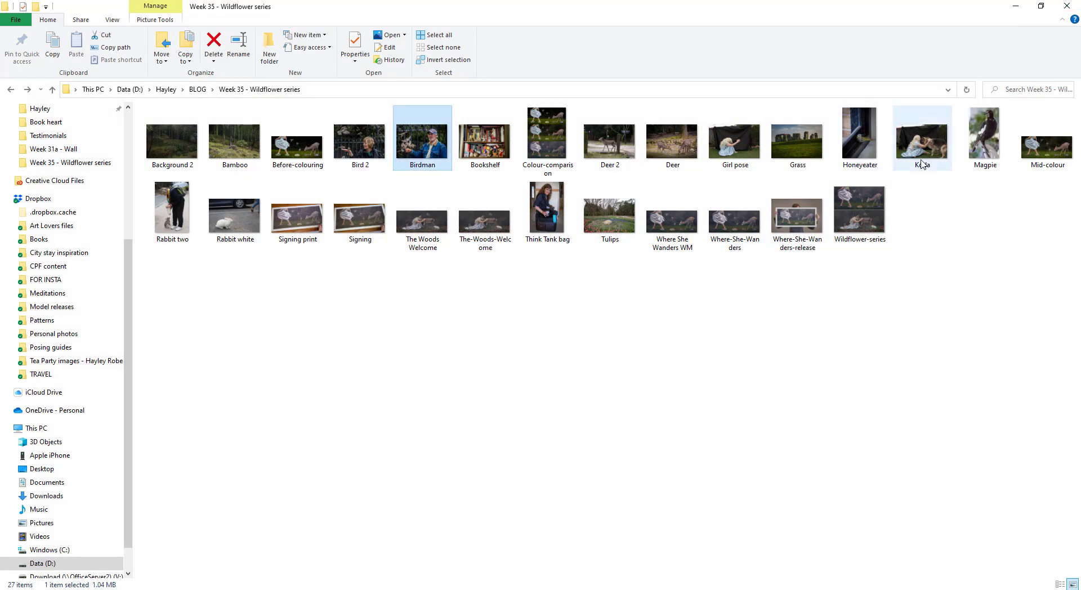
key(Return)
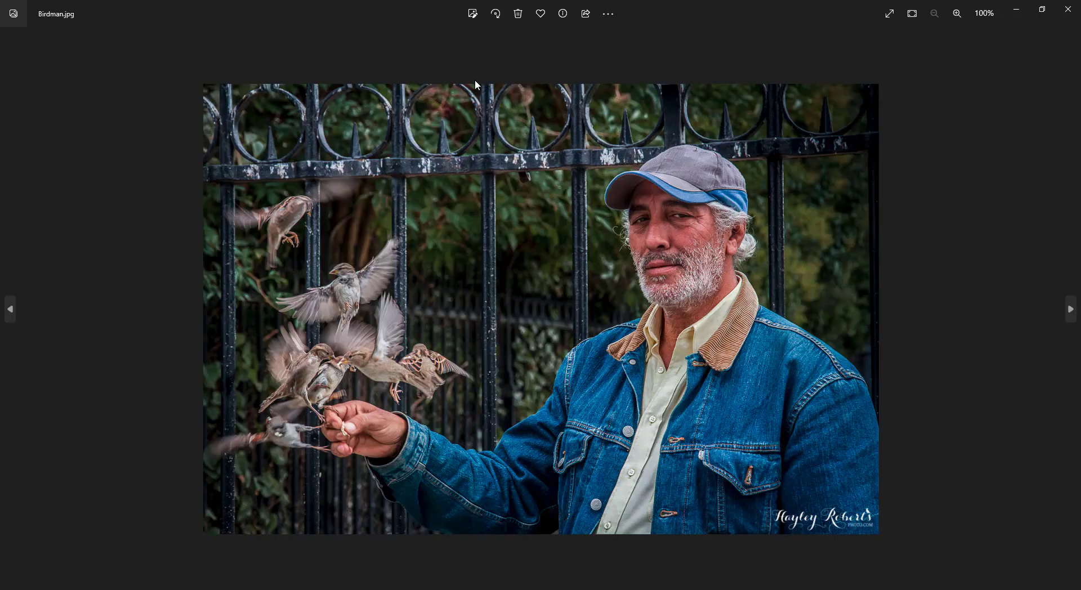
click(1074, 8)
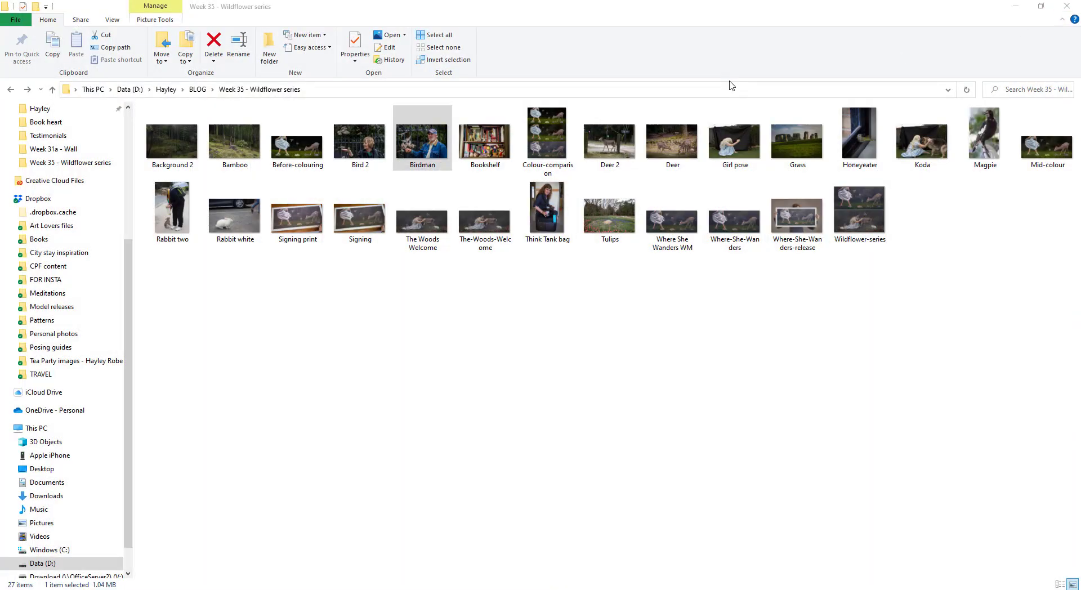
key(Right)
key(Right)
key(Right)
key(Return)
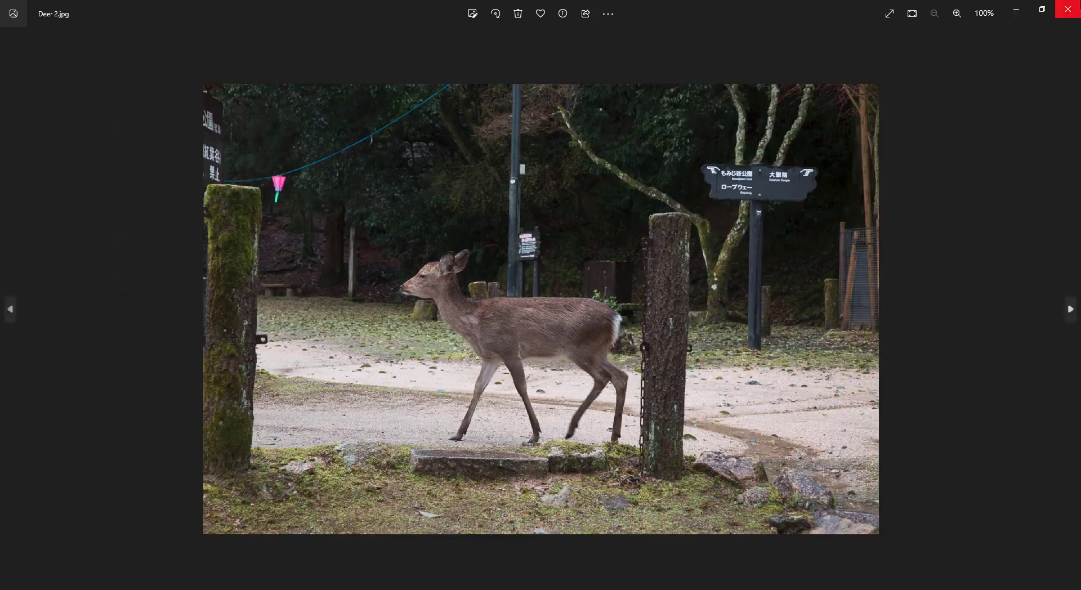
click(1070, 8)
click(748, 150)
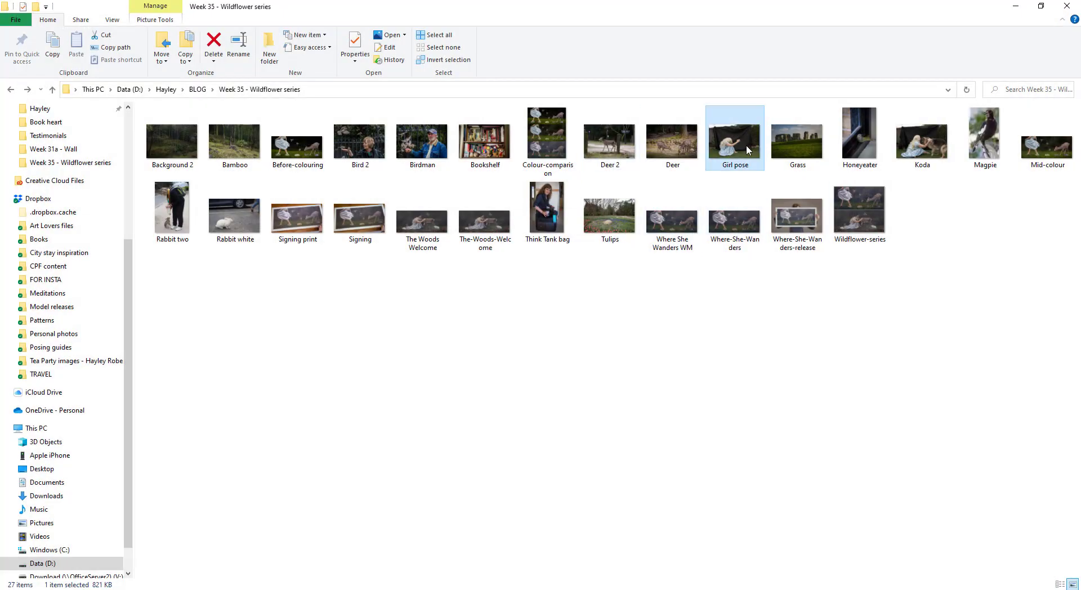
key(Return)
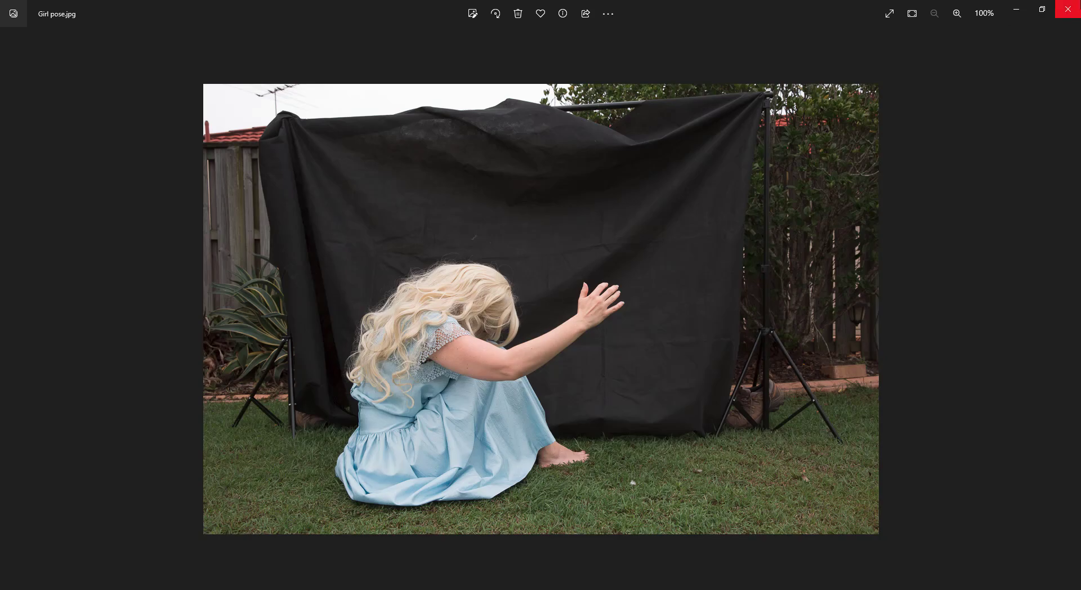
Preview the Koda and Rabbit two source photos in turn
click(1068, 9)
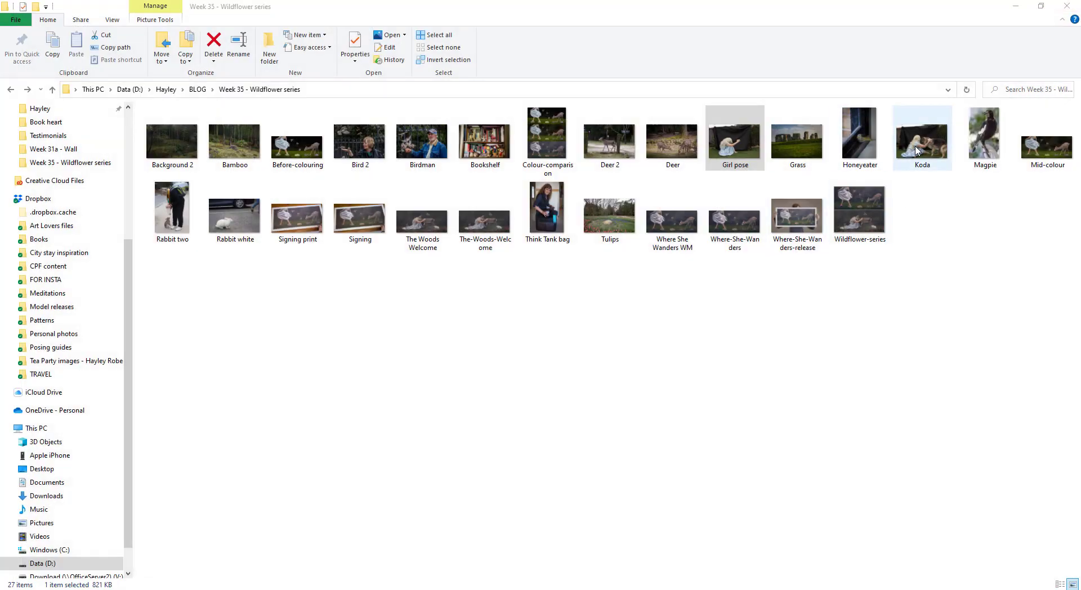
click(916, 150)
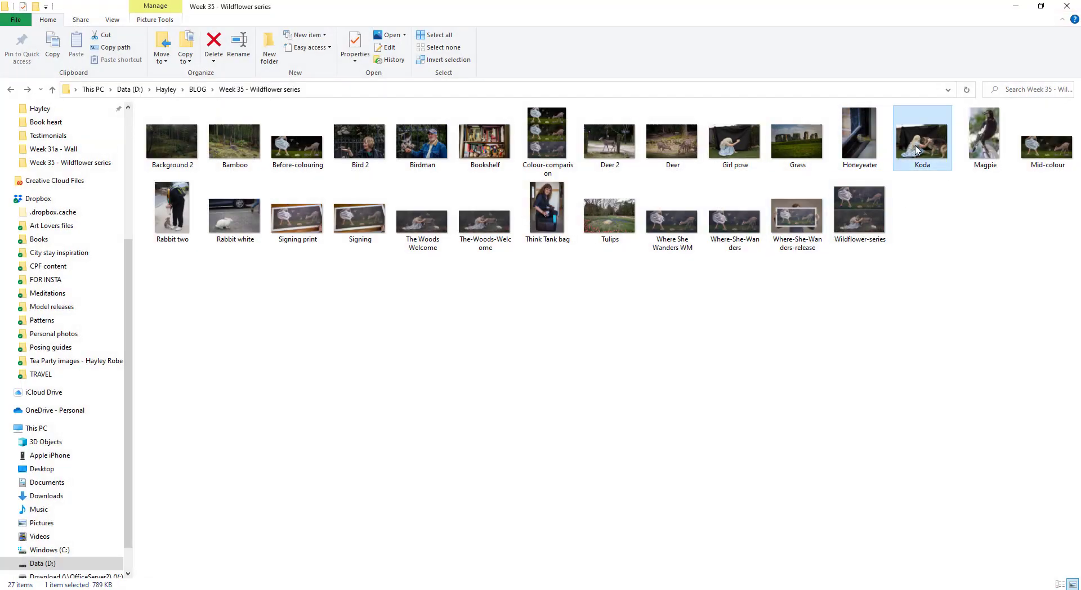
key(Return)
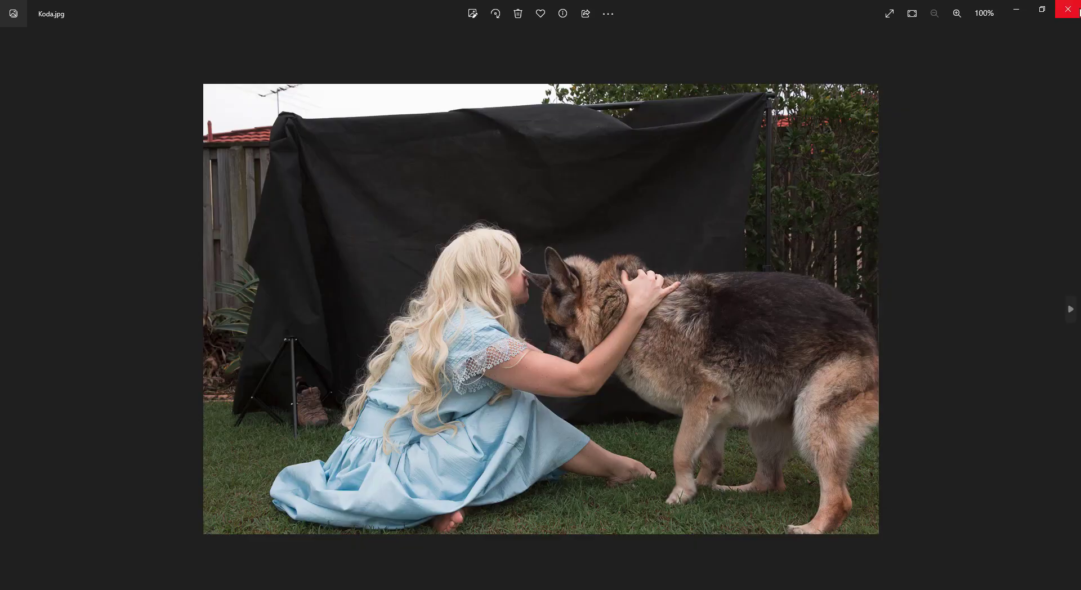
click(1068, 9)
click(235, 216)
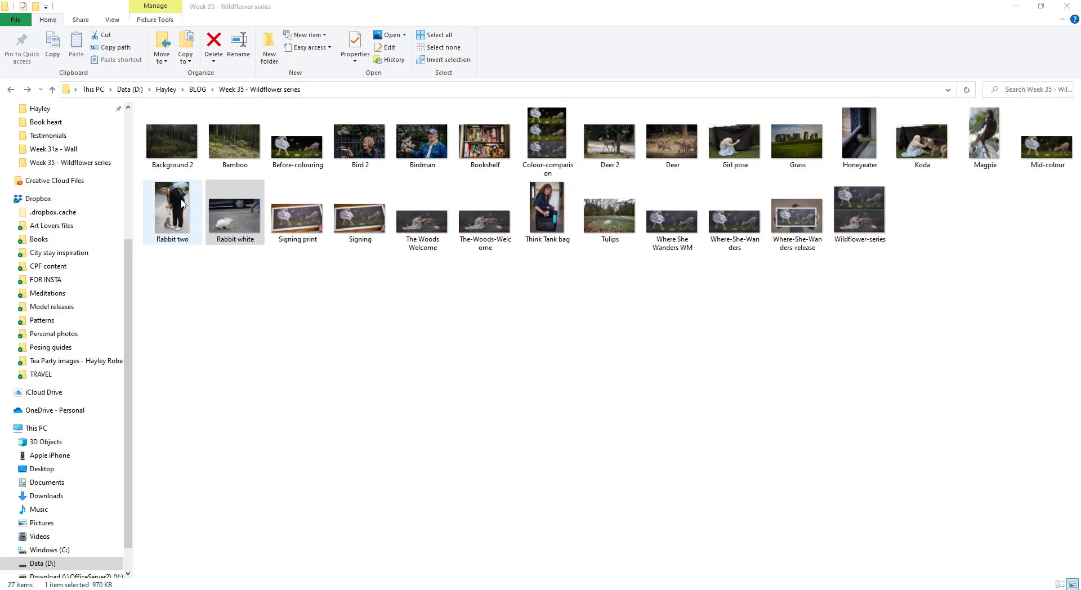
click(182, 204)
key(Return)
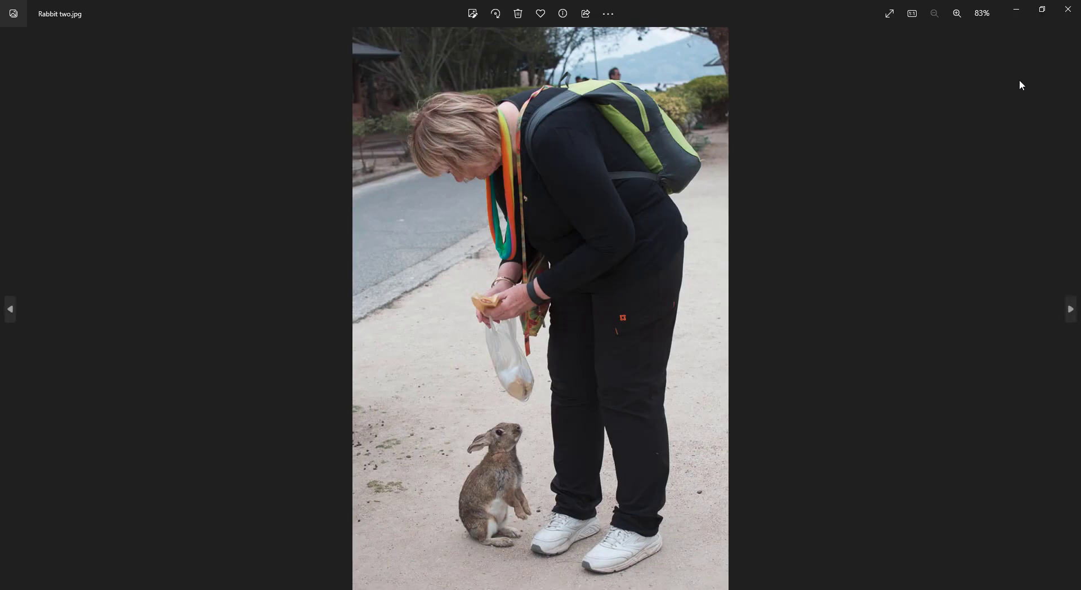
click(1068, 9)
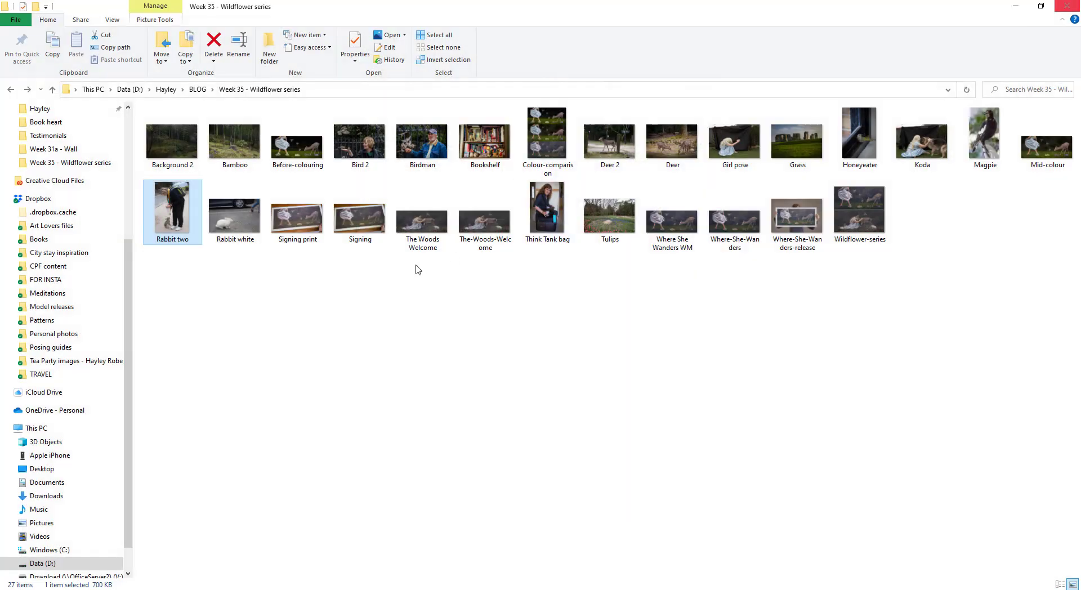
Preview the Tulips photo, then reopen Wildflower-series.jpg
text(tu)
key(Return)
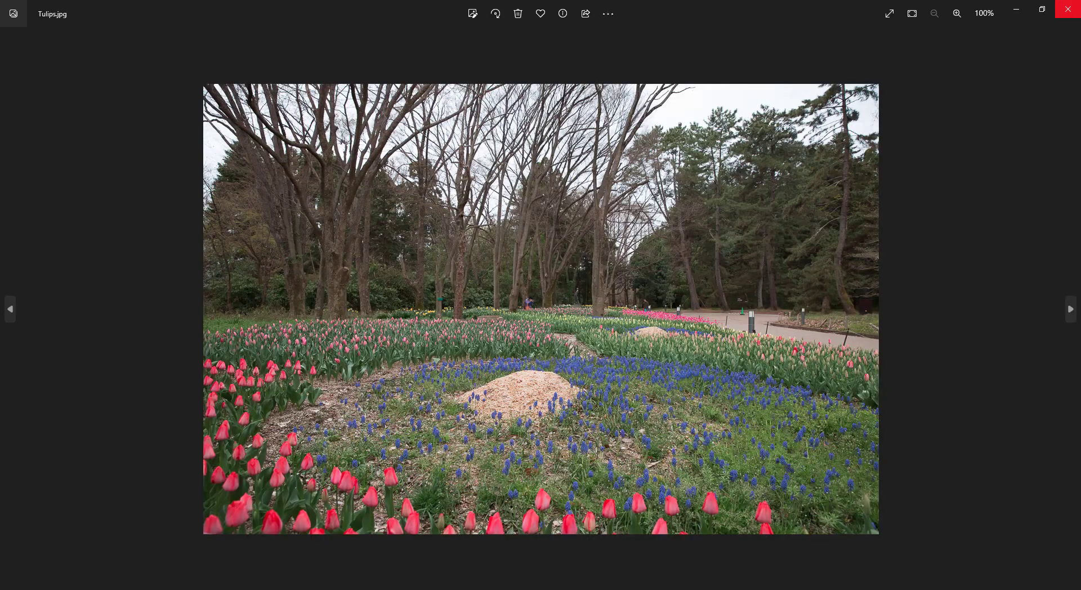
click(1067, 9)
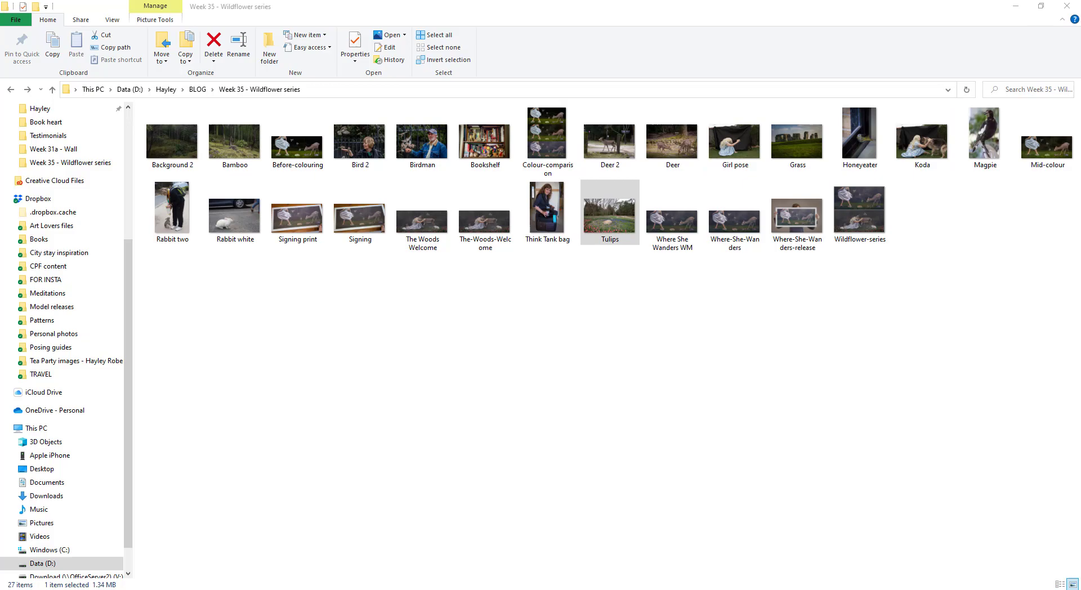
text(wi)
key(Return)
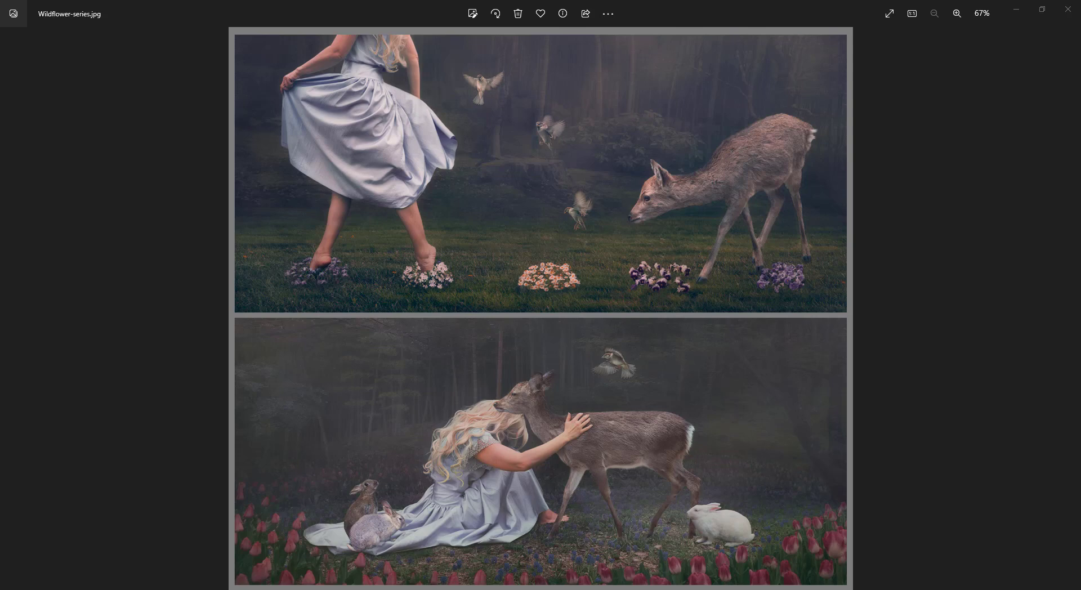
Advance to Gen-fil.jpg, the widened panoramic version of the forest composite
key(Right)
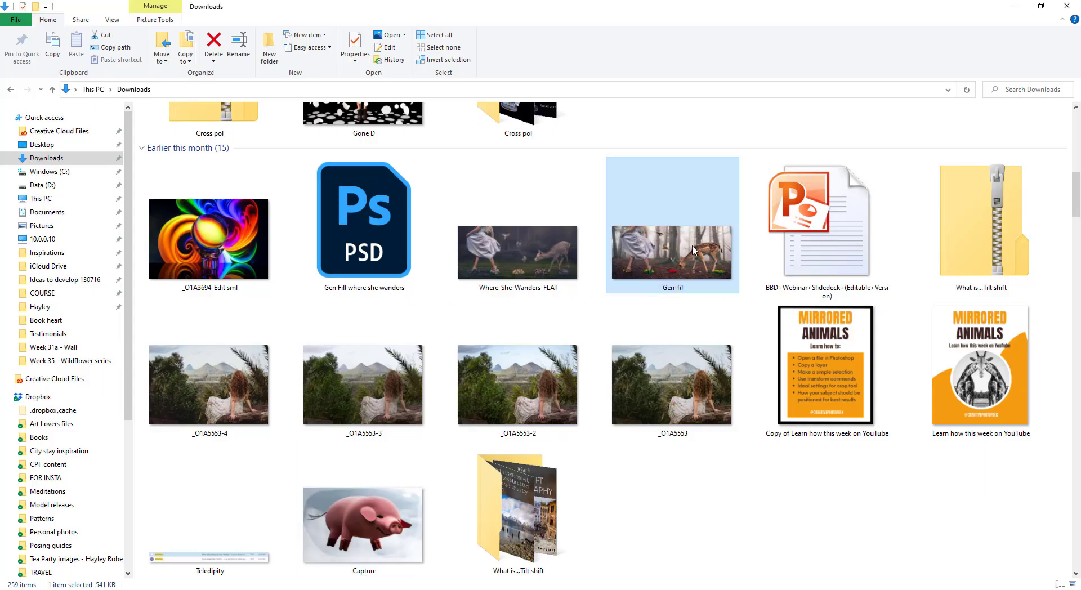
double_click(505, 236)
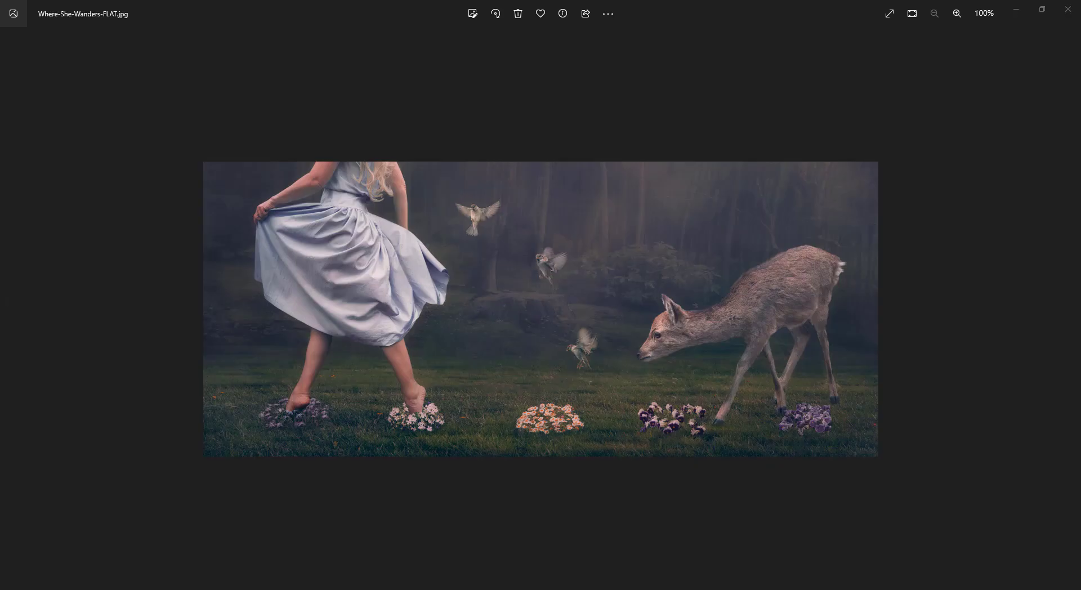